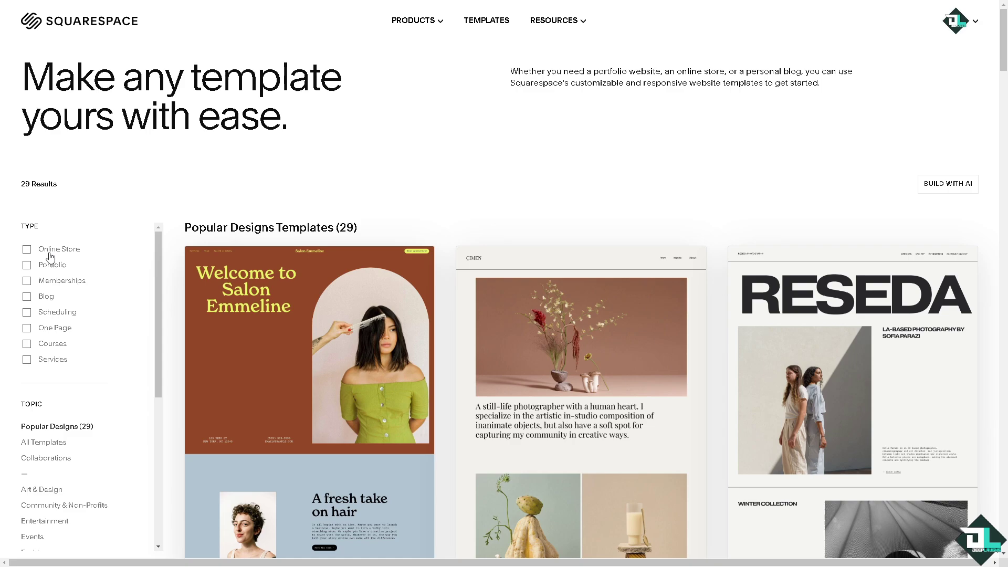
Filter the template gallery to Online Store designs and choose the Hello Down There template.
left_click(86, 255)
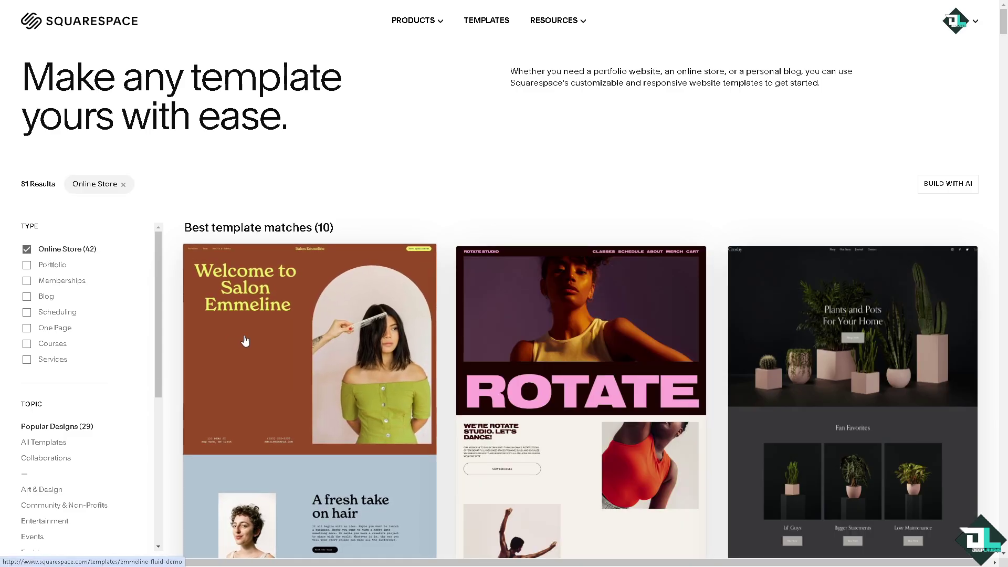
scroll(245, 341, "down", 3)
scroll(245, 340, "down", 3)
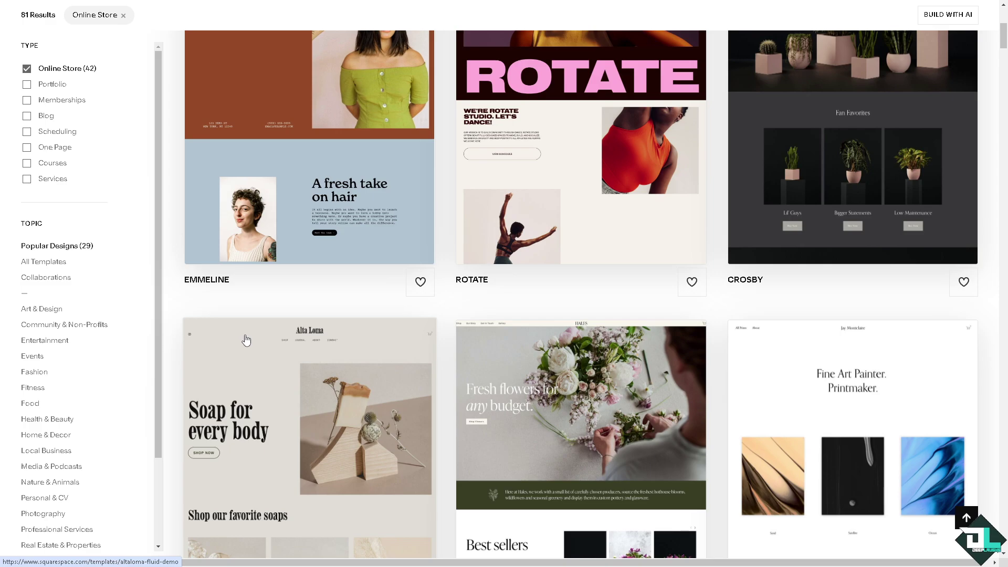
scroll(246, 340, "down", 3)
scroll(245, 339, "down", 4)
scroll(246, 335, "down", 3)
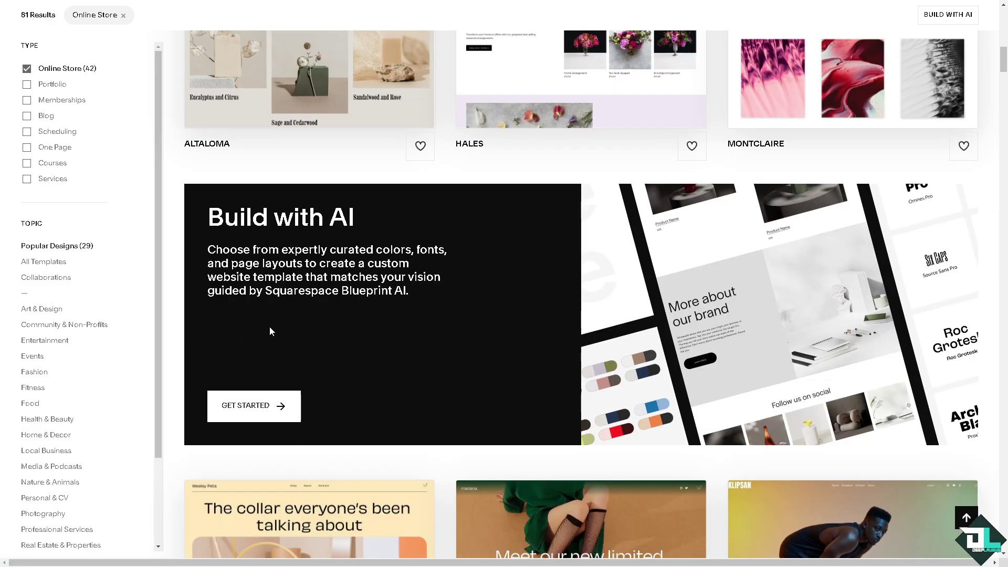
scroll(269, 326, "down", 5)
scroll(428, 326, "up", 6)
scroll(427, 327, "up", 2)
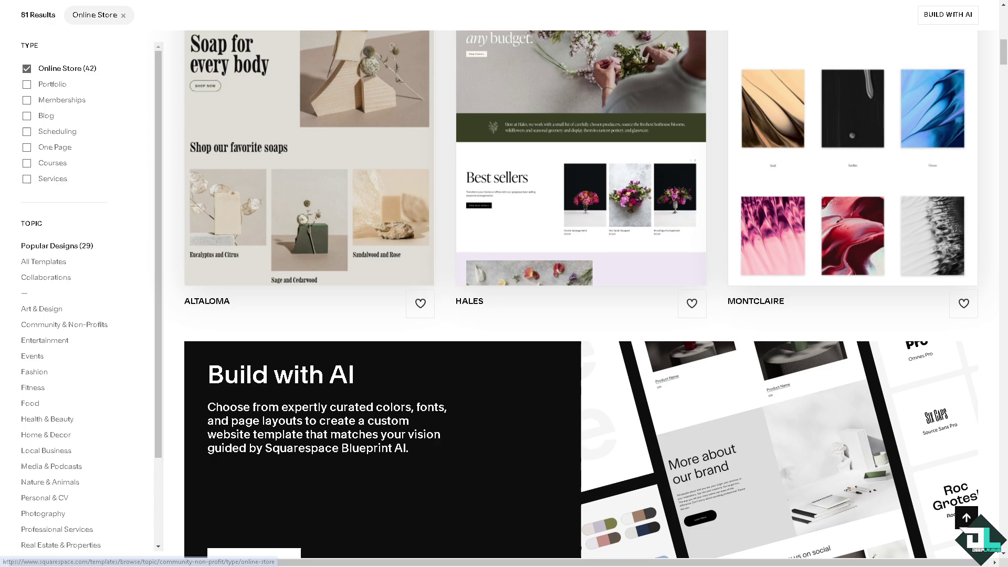
scroll(428, 326, "down", 10)
scroll(578, 312, "down", 10)
scroll(577, 313, "down", 5)
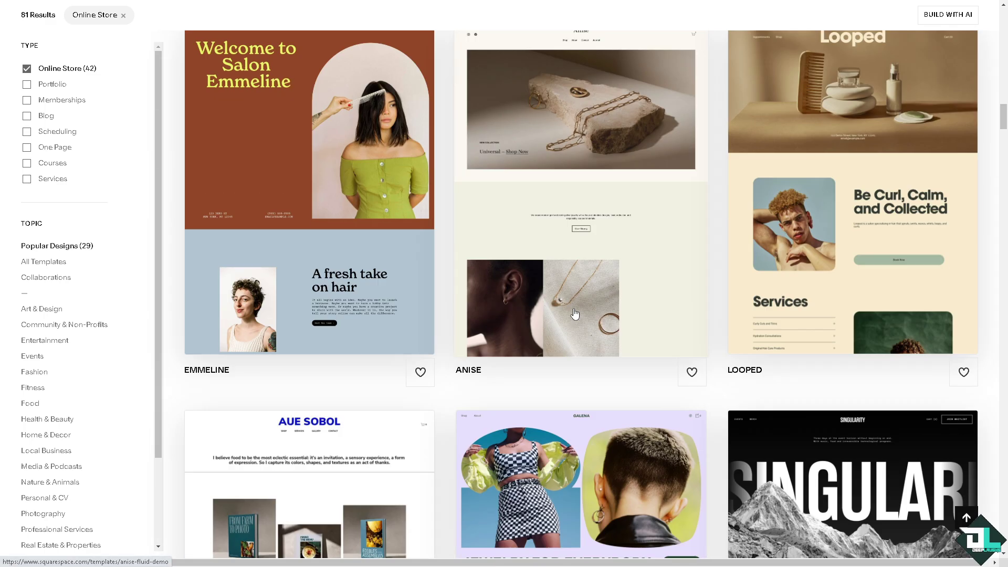
scroll(575, 314, "down", 3)
scroll(574, 313, "down", 4)
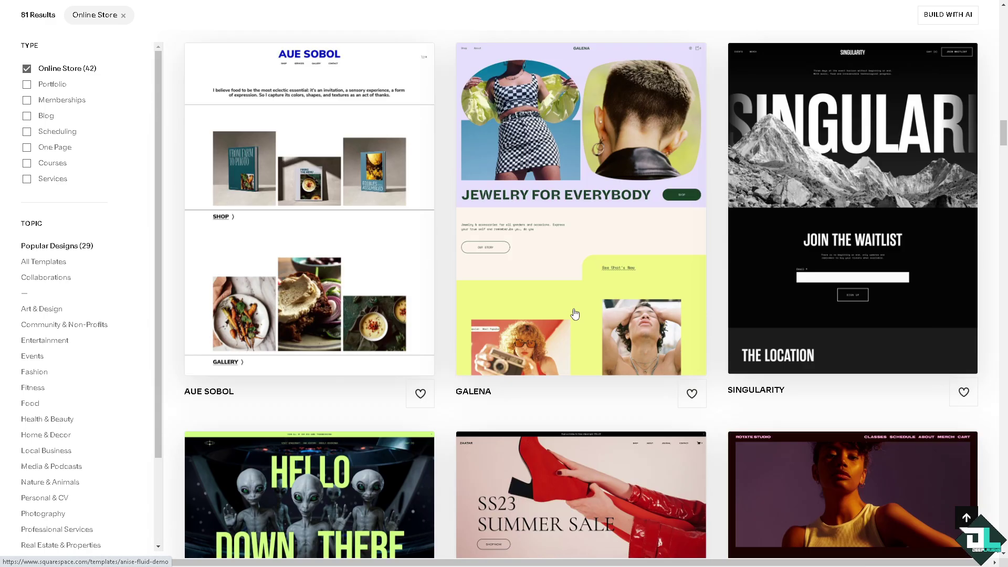
scroll(575, 314, "down", 3)
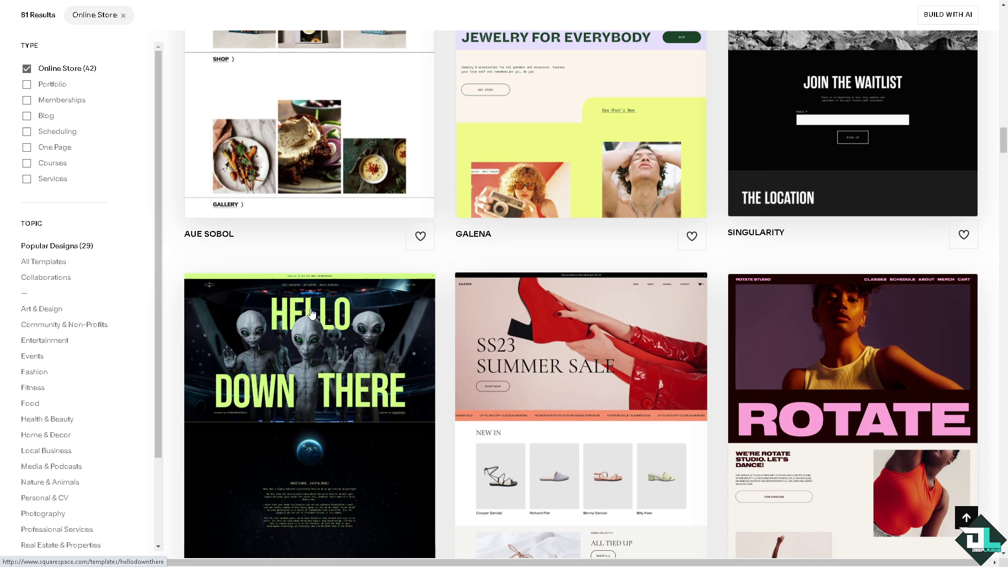
scroll(292, 277, "down", 2)
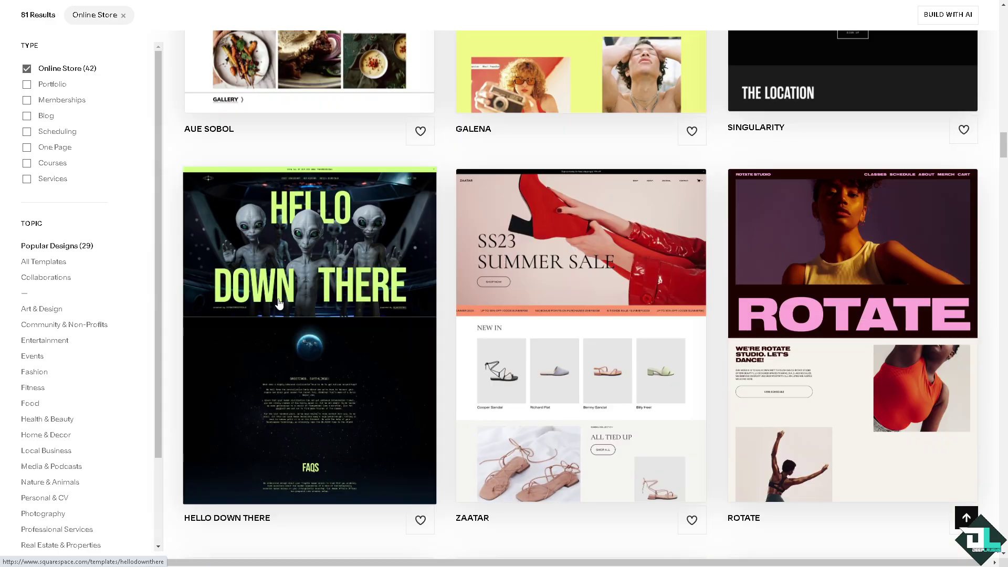
left_click(306, 255)
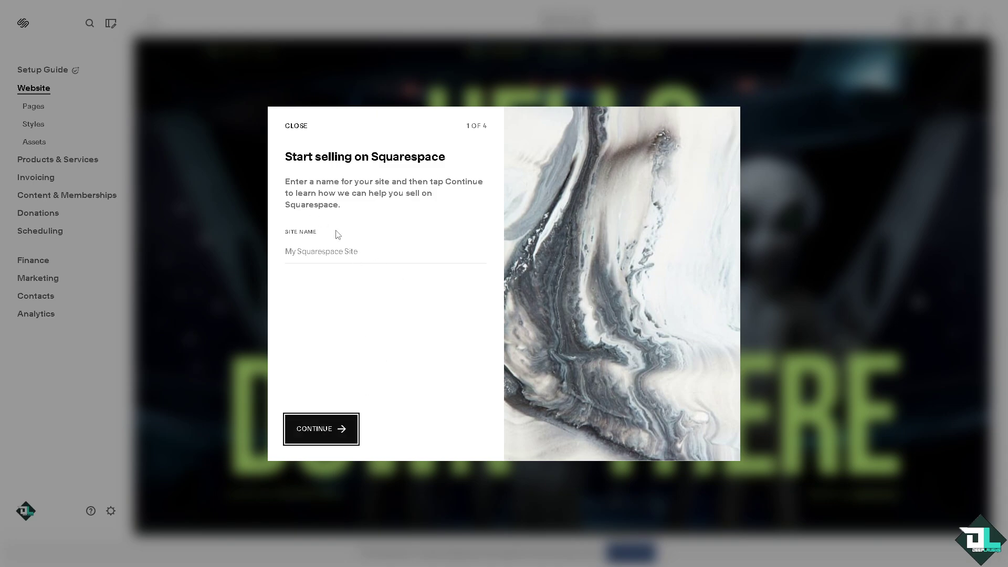
Name the site 'How Does Shipping Work on Squarespace' and complete all four welcome-tour steps.
type("How Does Shipping Work on Squarespace")
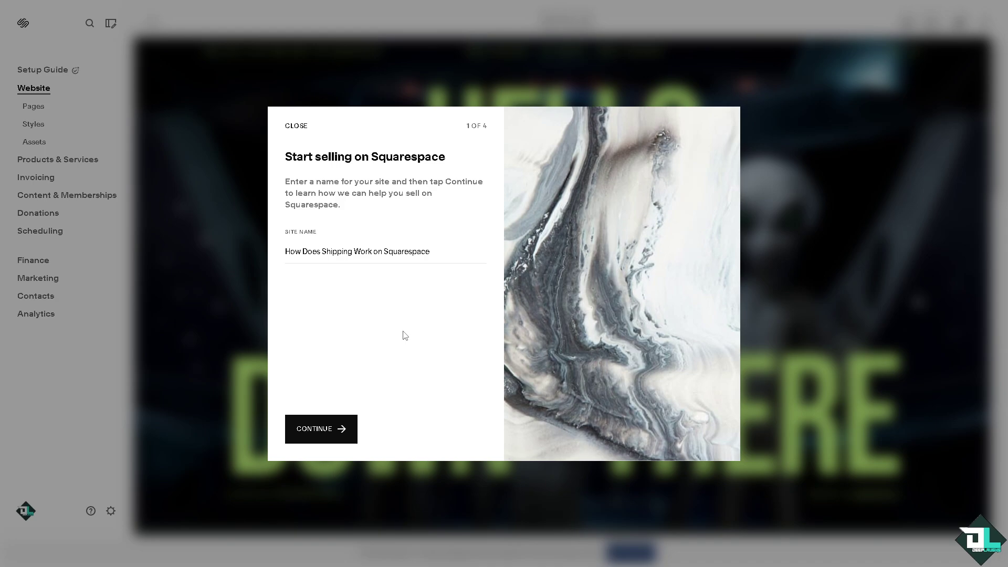
left_click(316, 429)
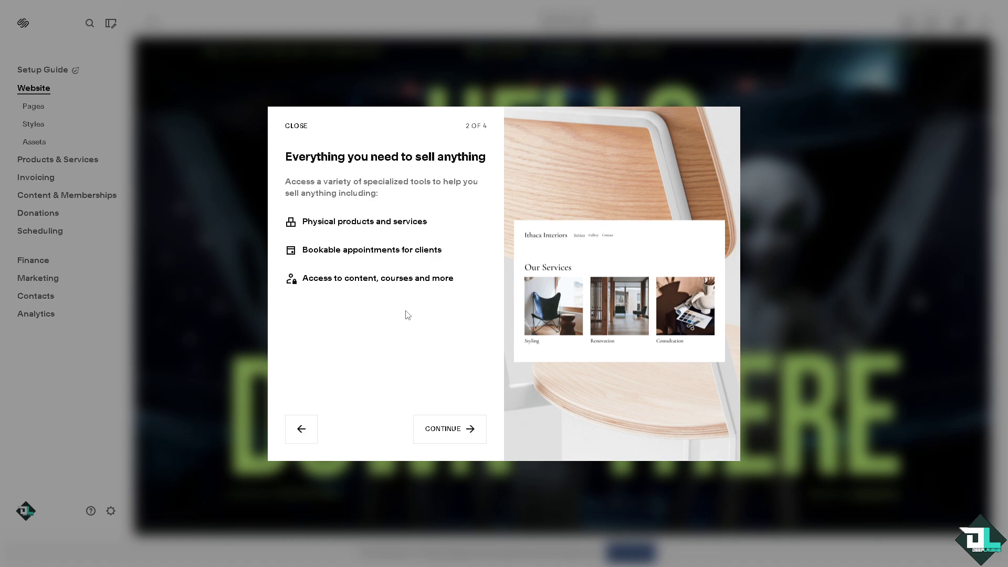
left_click(448, 433)
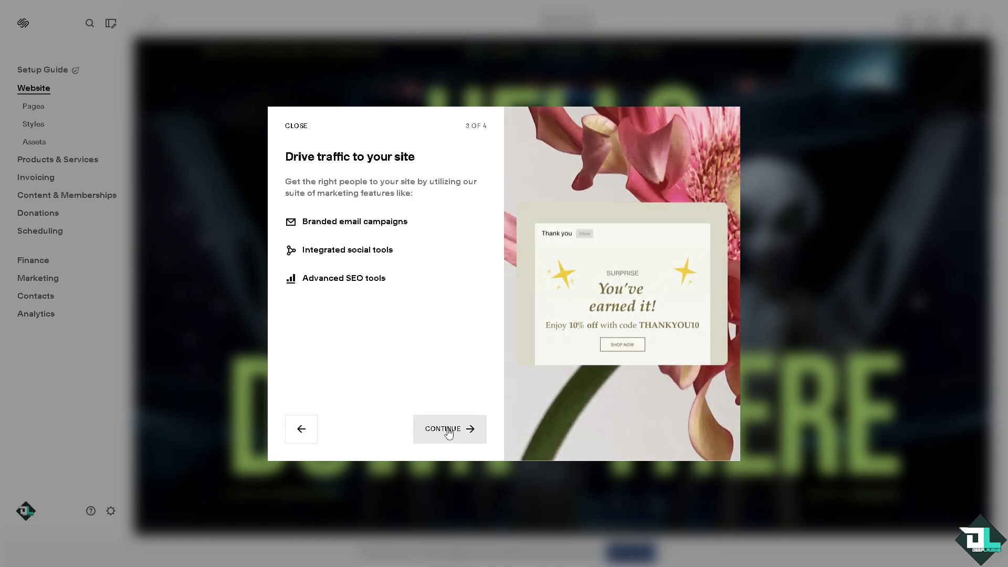
left_click(444, 431)
left_click(444, 429)
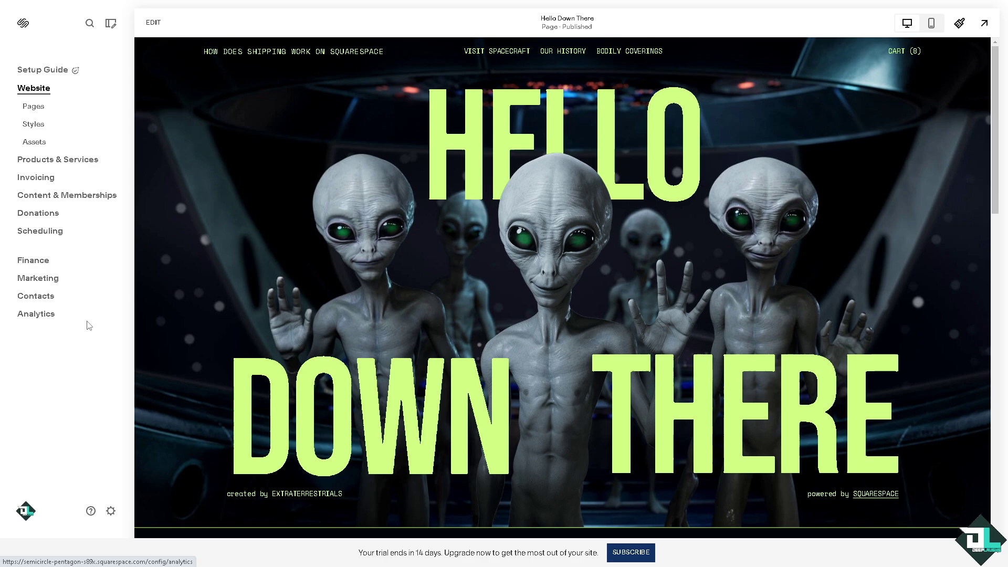
Review the Selling > Shipping settings page, then go to the empty Physical products list.
left_click(112, 512)
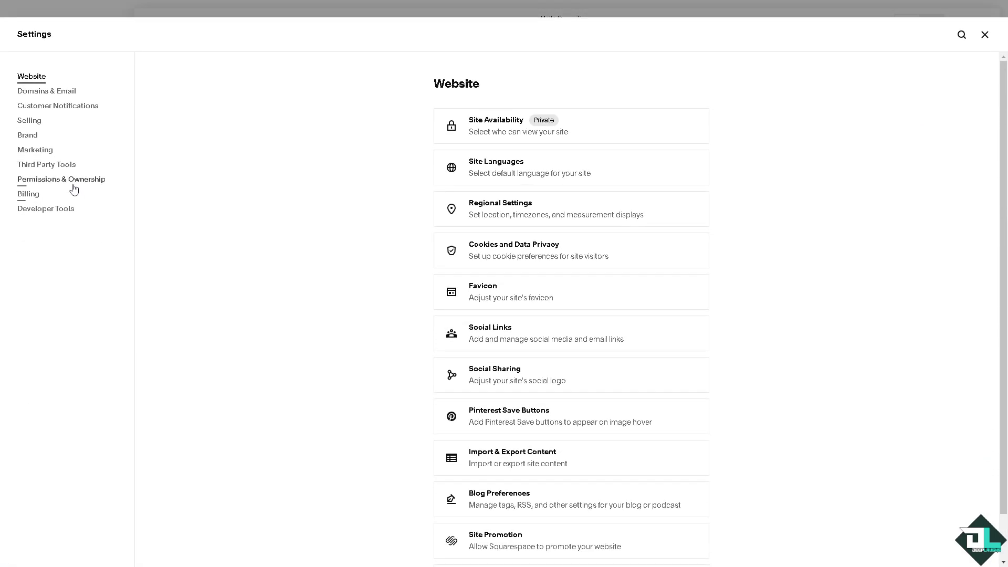
left_click(43, 130)
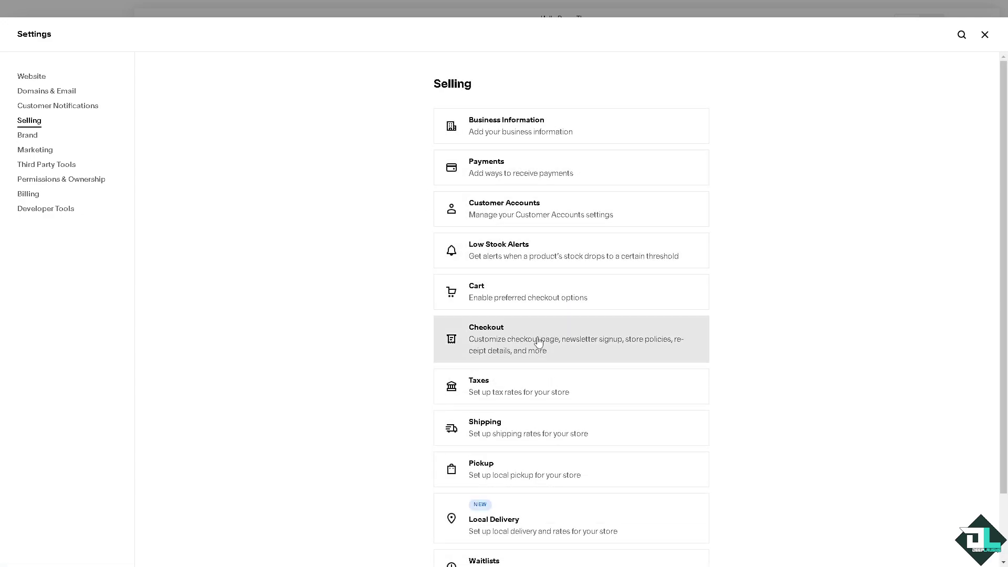
left_click(503, 435)
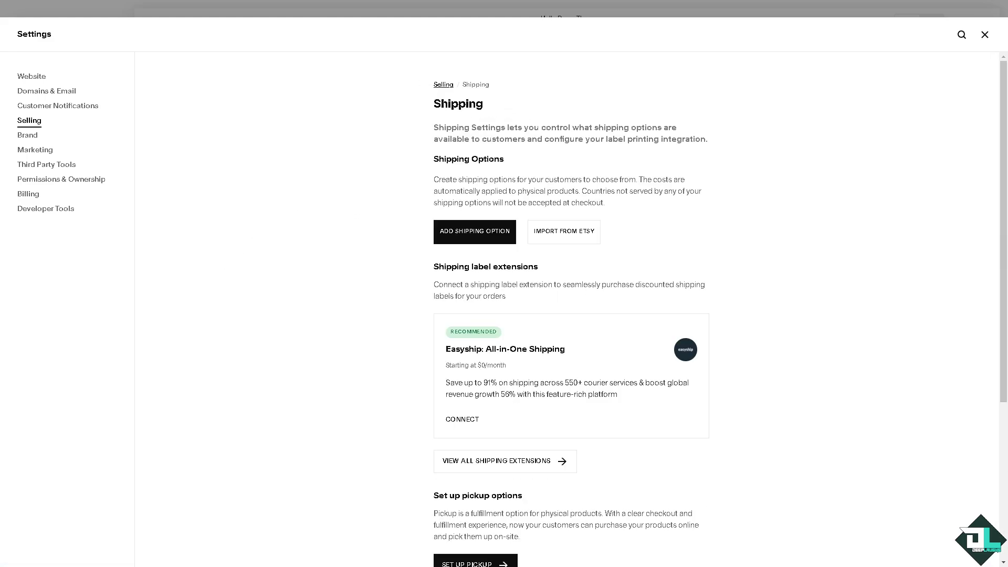
scroll(402, 454, "down", 5)
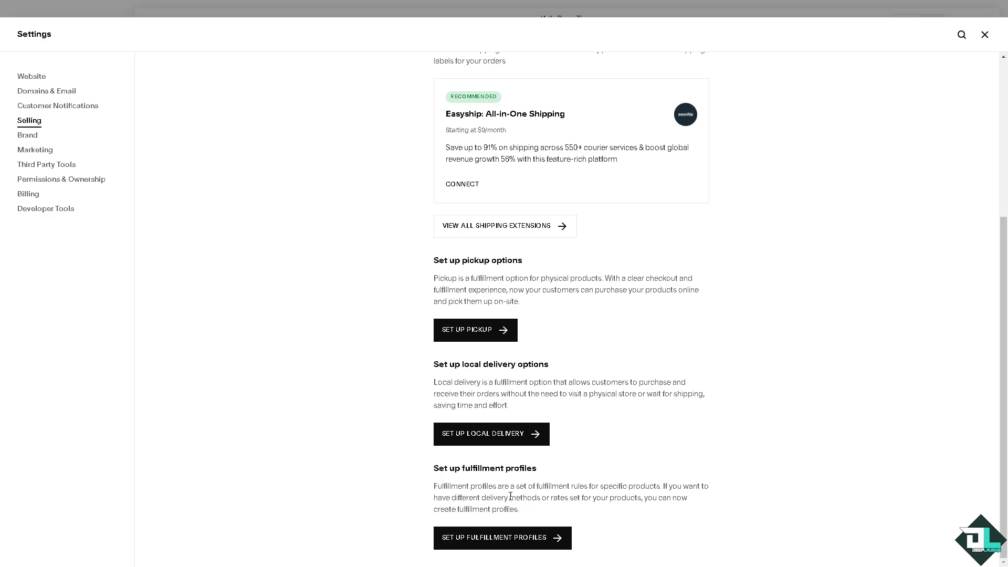
left_click(475, 540)
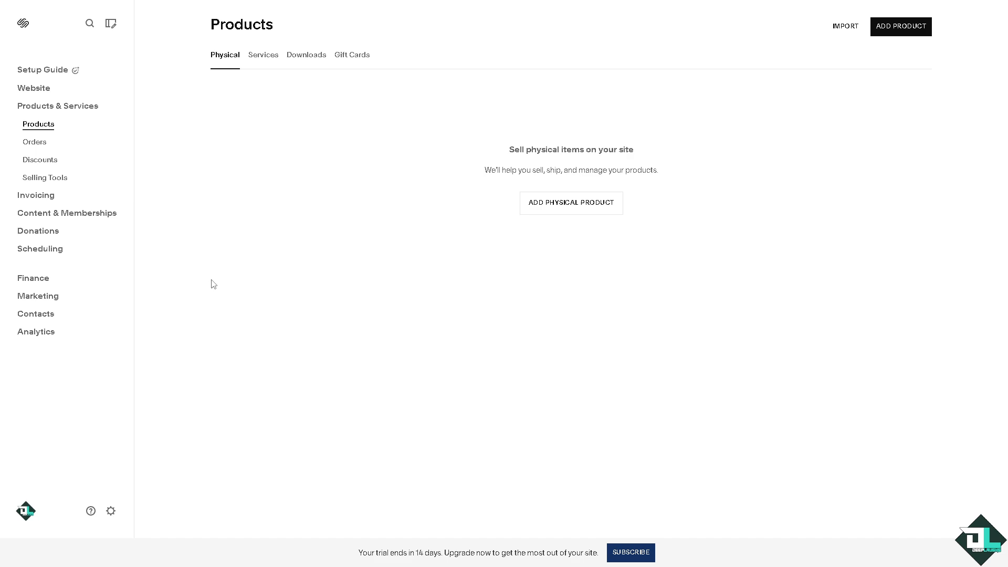
Create physical product 'How Does Shipping Work on Squarespace' with an image and open its full editor.
left_click(560, 209)
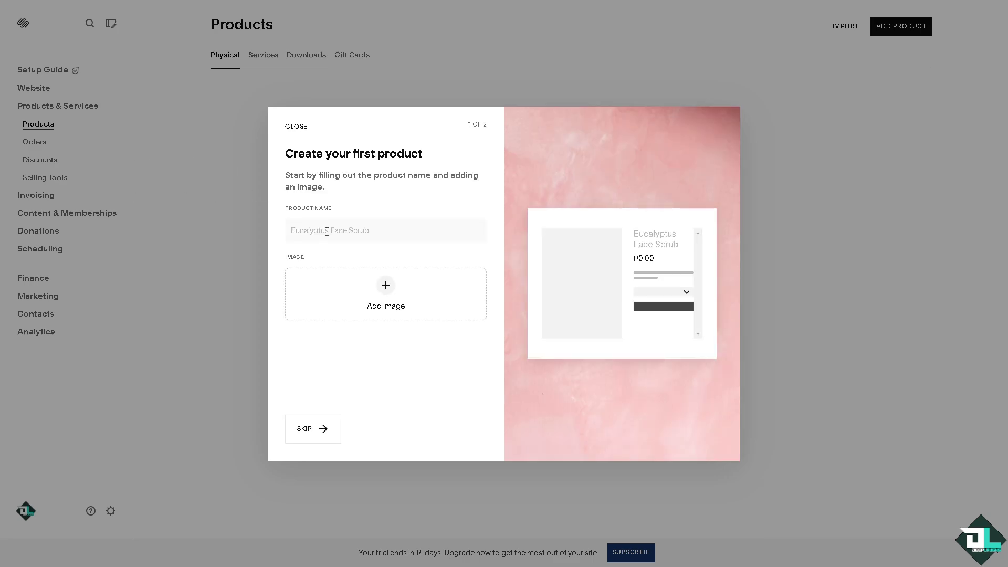
left_click(326, 230)
type("How Does Shipping Work on Squarespace")
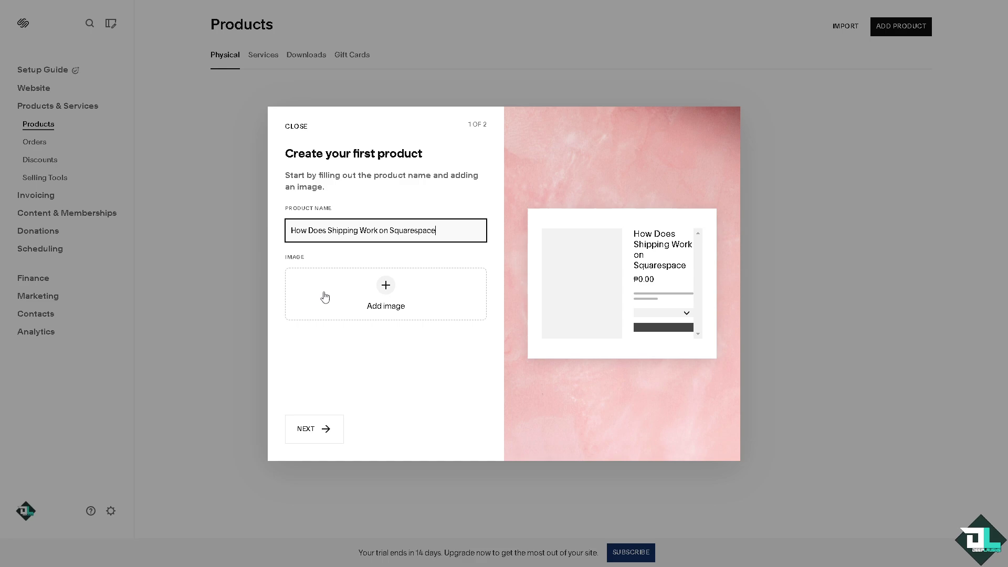
left_click(325, 297)
left_click(435, 288)
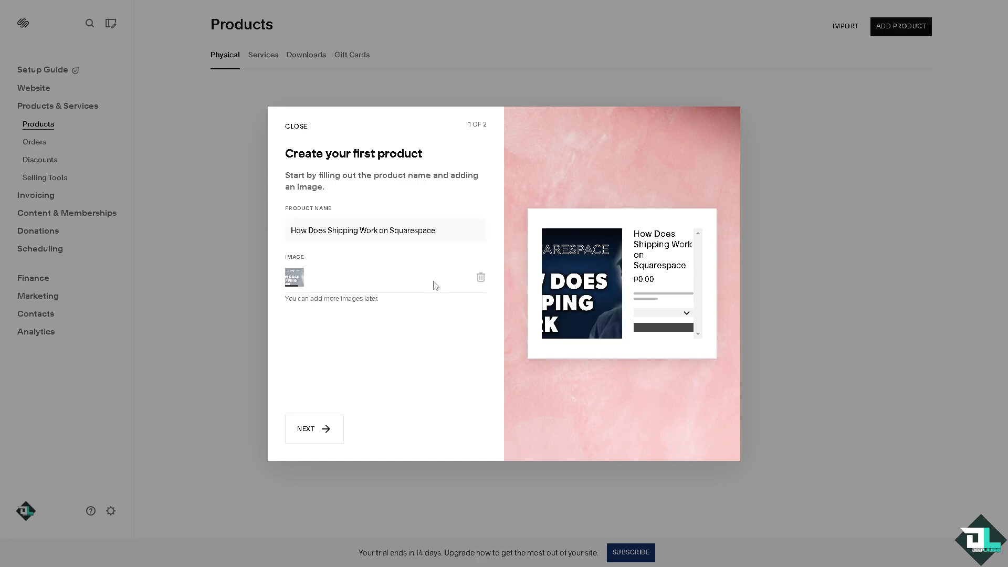
left_click(320, 435)
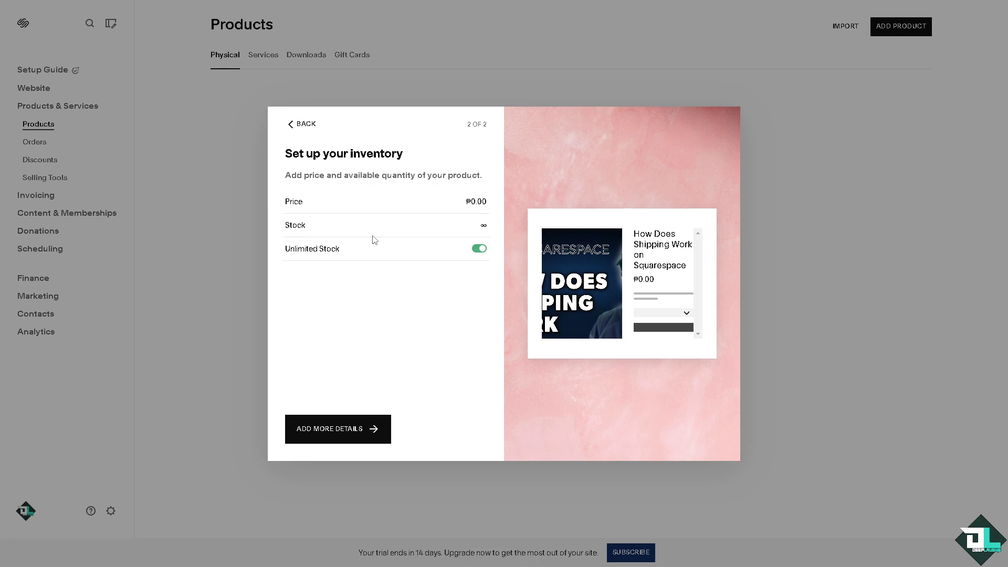
left_click(339, 434)
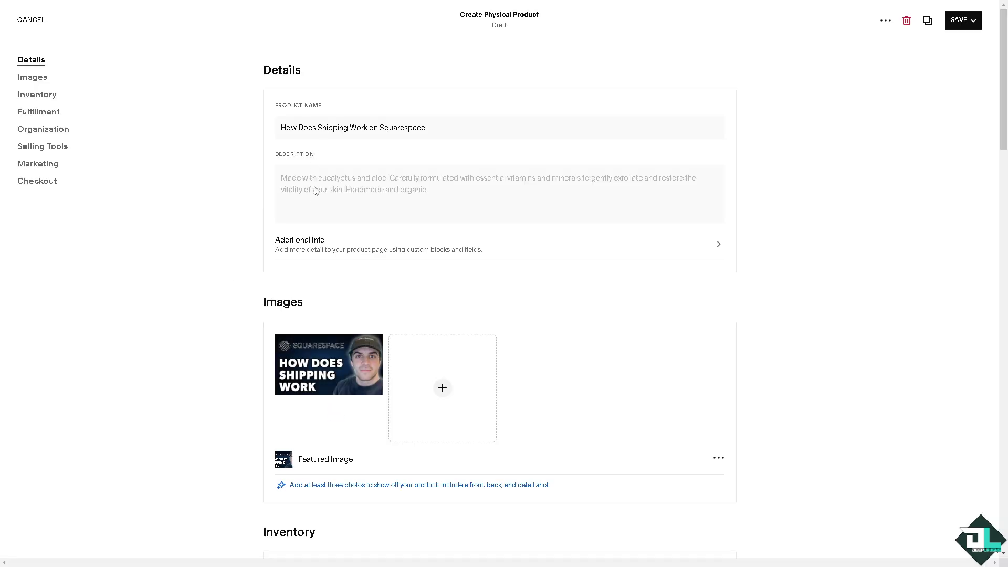
Paste the product name into the product Description and select the text.
left_click(316, 191)
type("How Does Shipping Work on Squarespace")
key("ctrl+a")
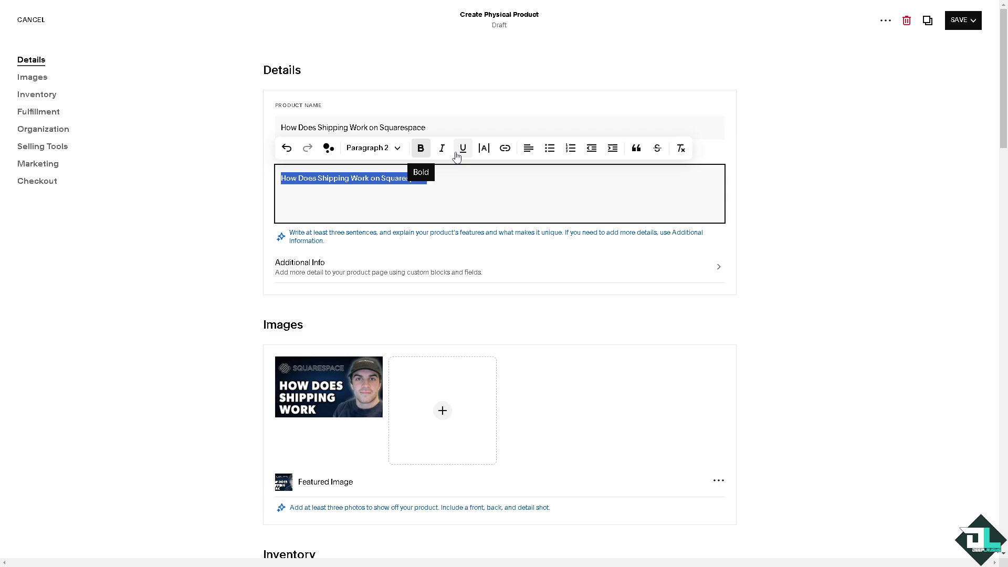
Check the Fulfillment section, then save the product and return to the Products list.
scroll(209, 331, "down", 5)
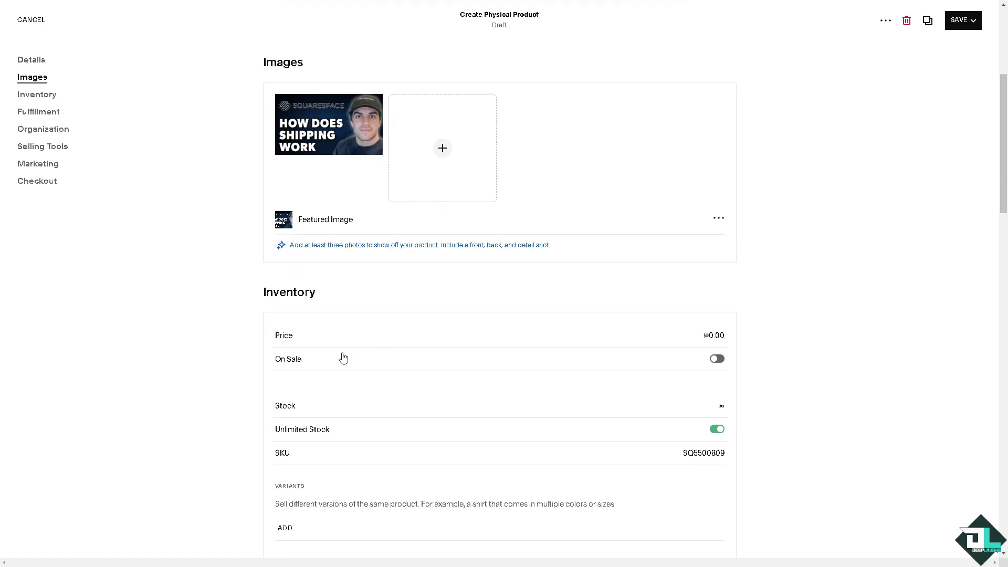
scroll(362, 370, "down", 3)
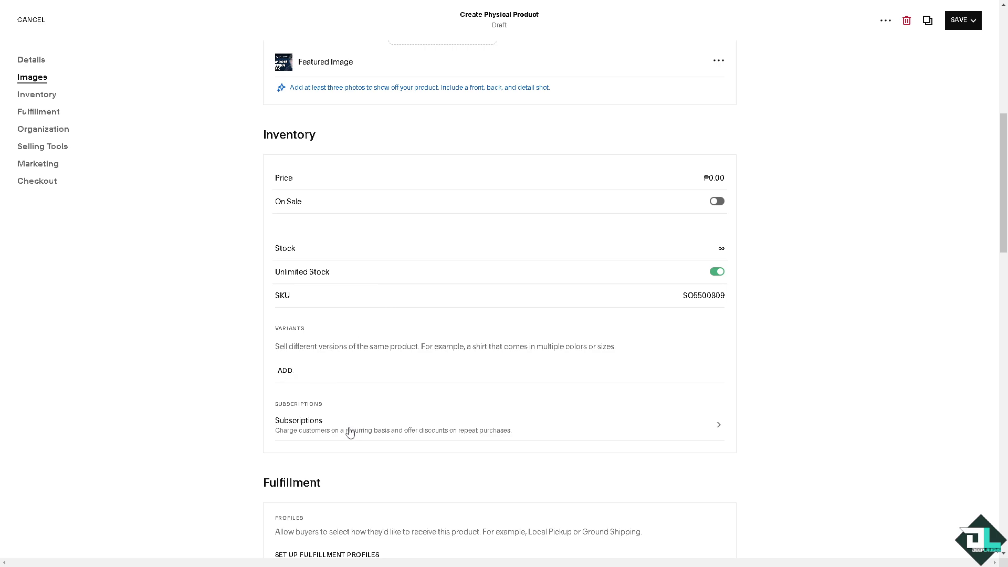
scroll(349, 433, "down", 2)
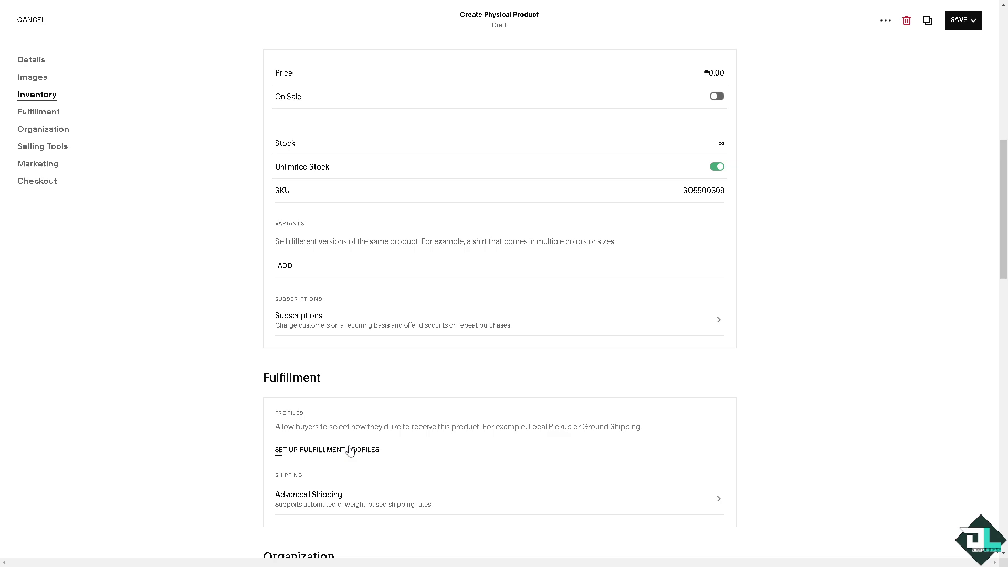
scroll(349, 450, "down", 1)
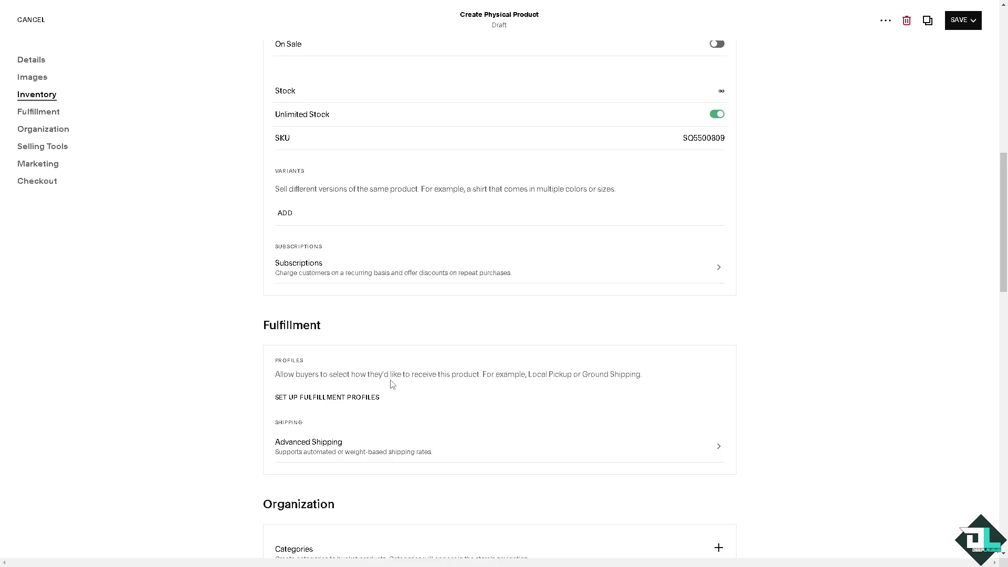
left_click(341, 398)
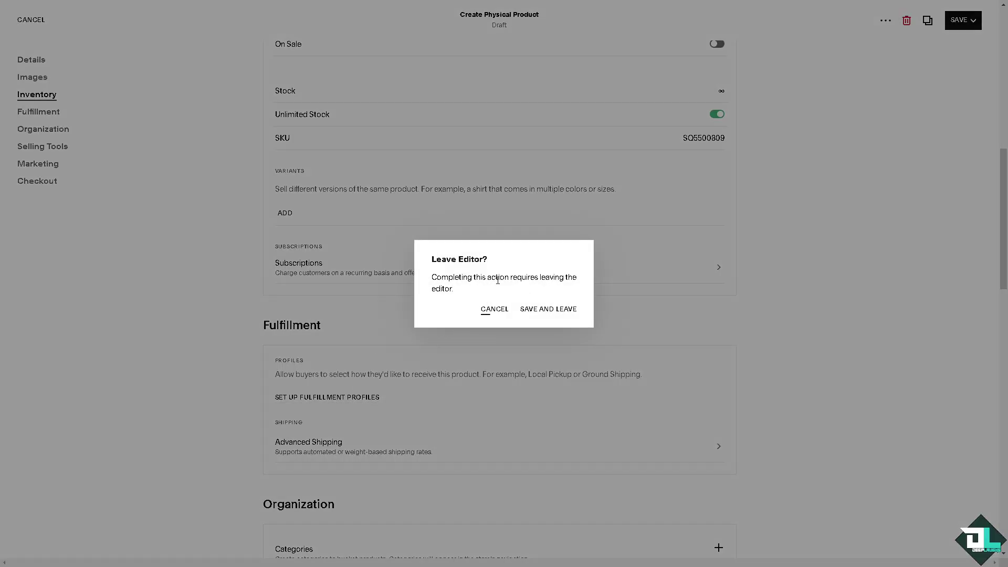
left_click(549, 308)
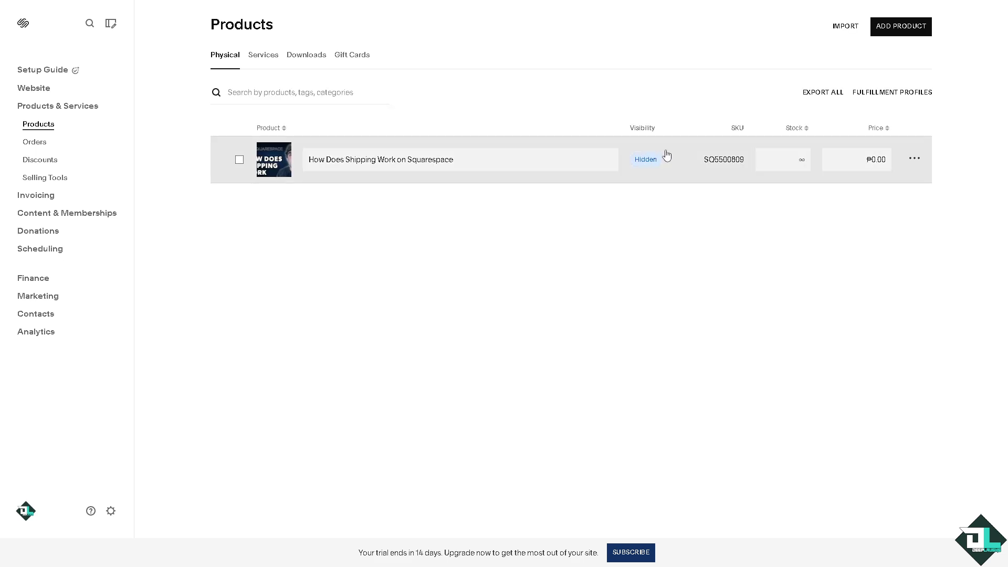
Go from Fulfillment Profiles on the Products page to the Shipping settings page.
left_click(902, 95)
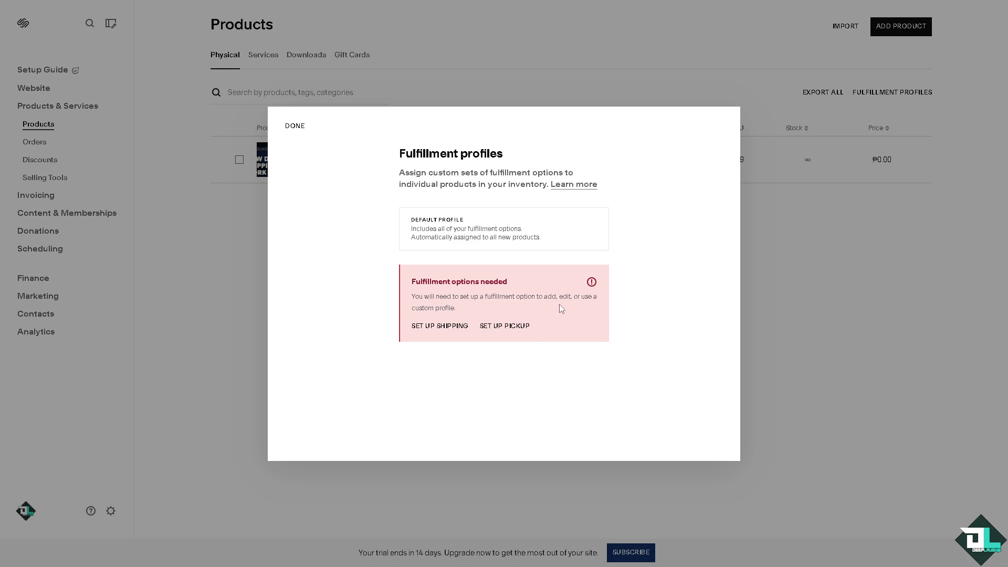
left_click(445, 329)
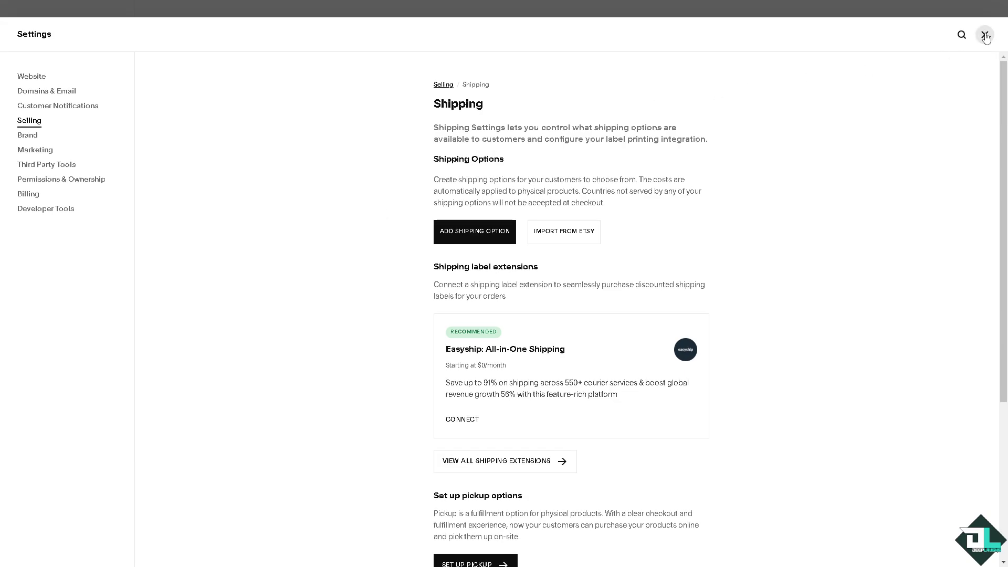
left_click(985, 34)
left_click(447, 329)
left_click(567, 244)
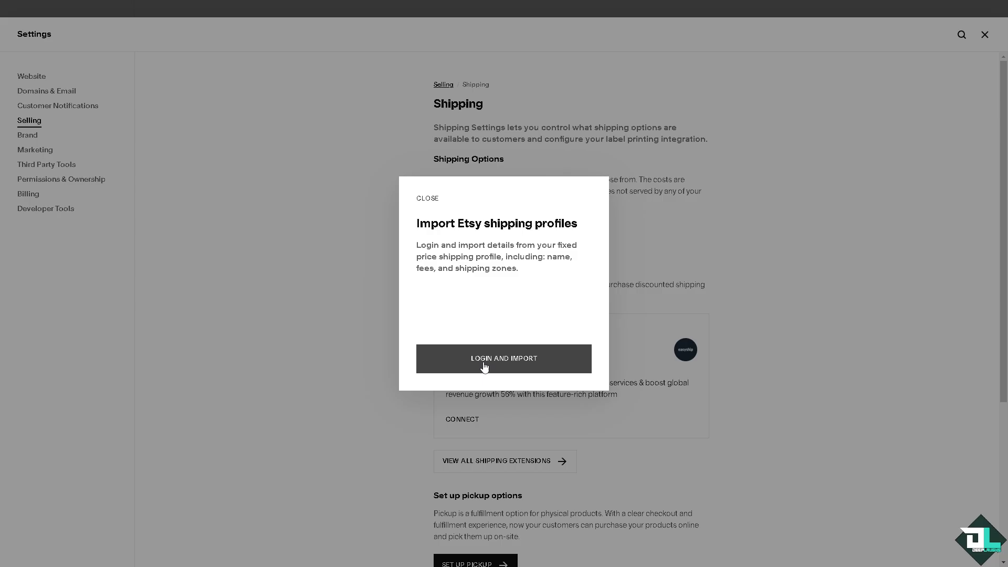
left_click(239, 275)
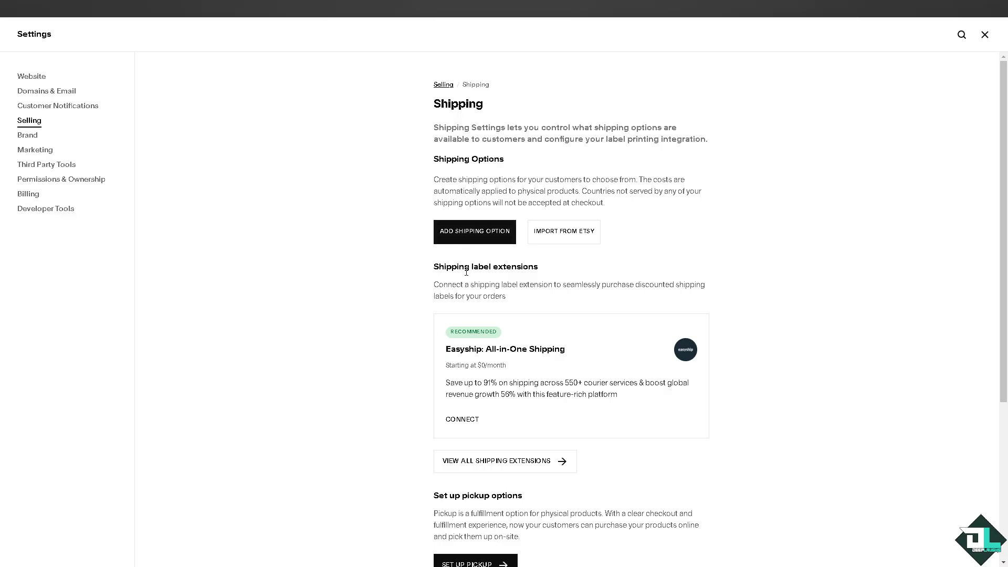
scroll(466, 272, "down", 3)
scroll(469, 252, "up", 3)
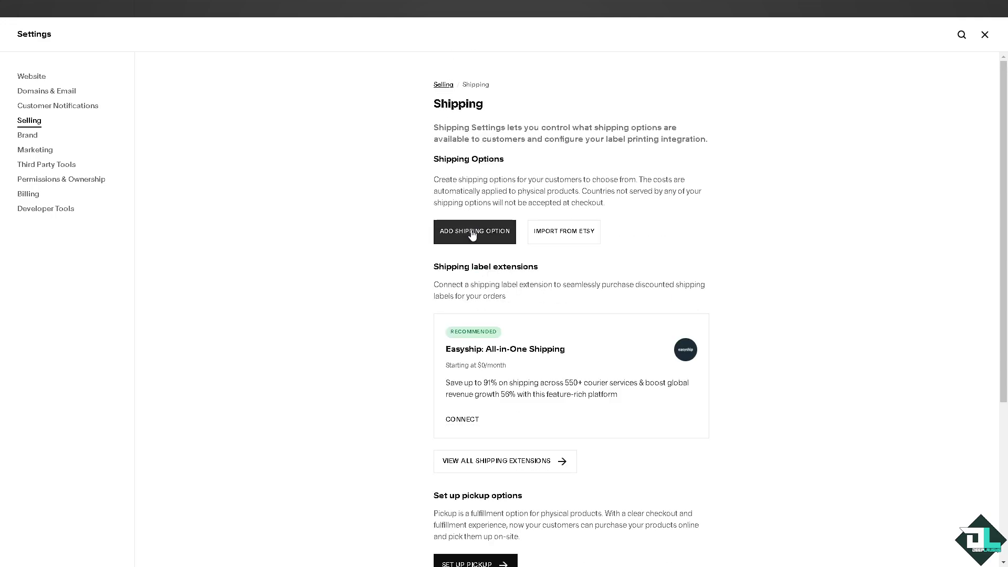
left_click(472, 235)
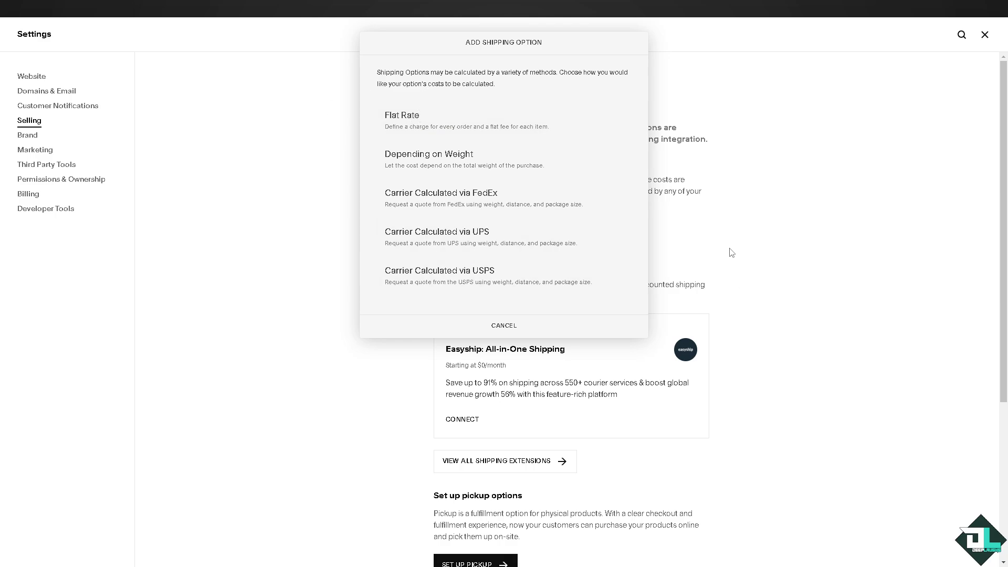
Back out without adding shipping and go to the Pickup settings page instead.
left_click(499, 326)
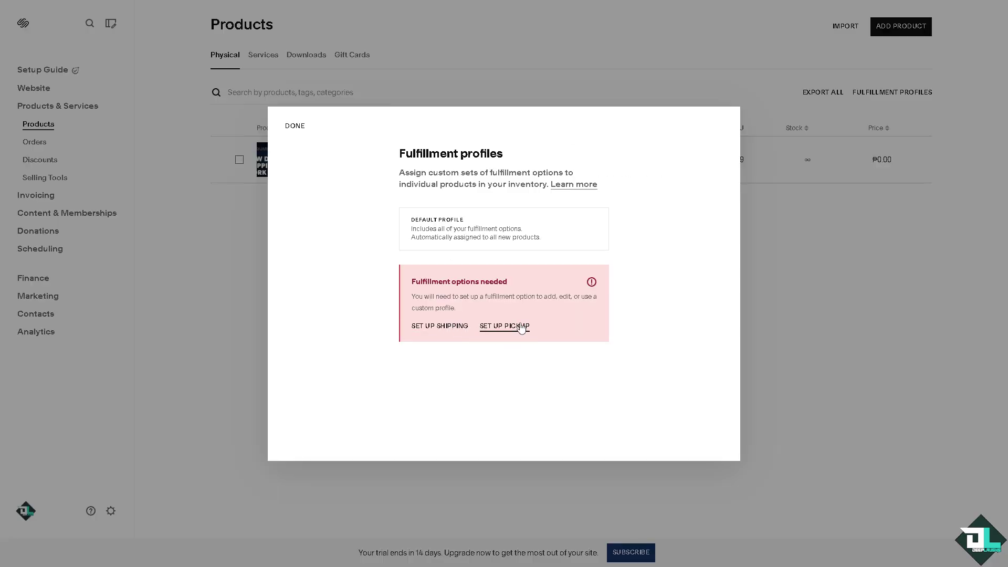
left_click(522, 325)
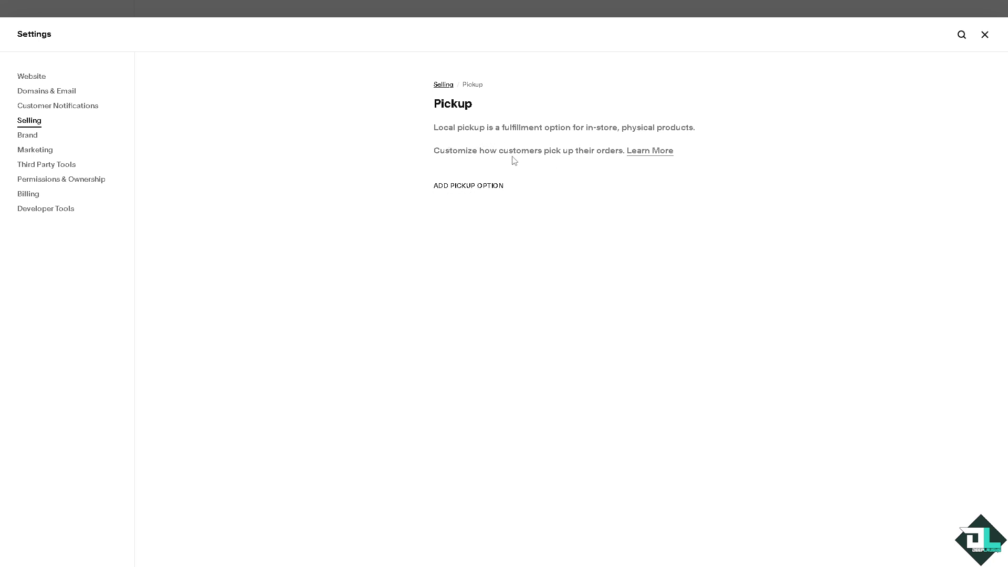
Start a new pickup option and follow Add Taxation Address to the Taxes settings.
left_click(450, 186)
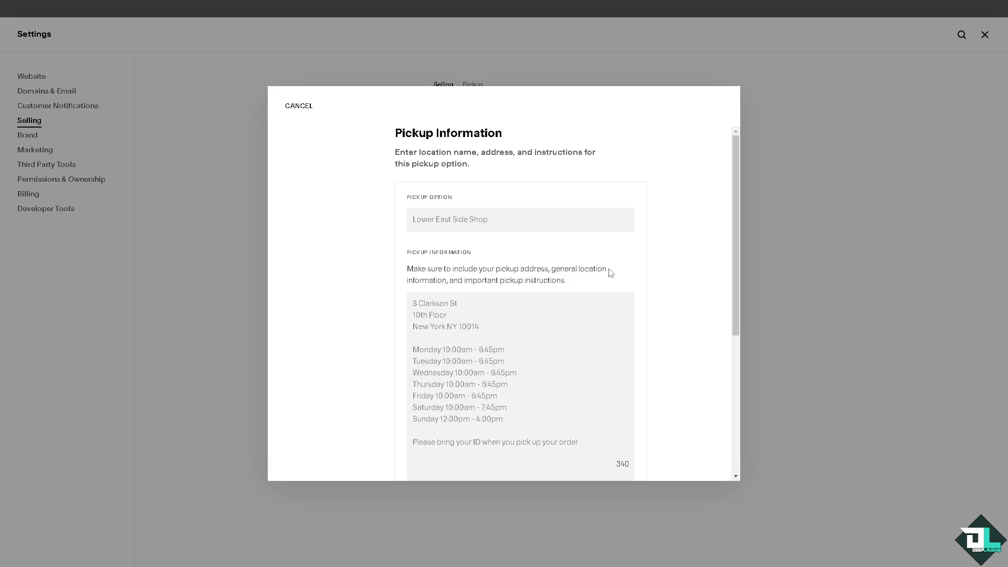
scroll(608, 273, "down", 2)
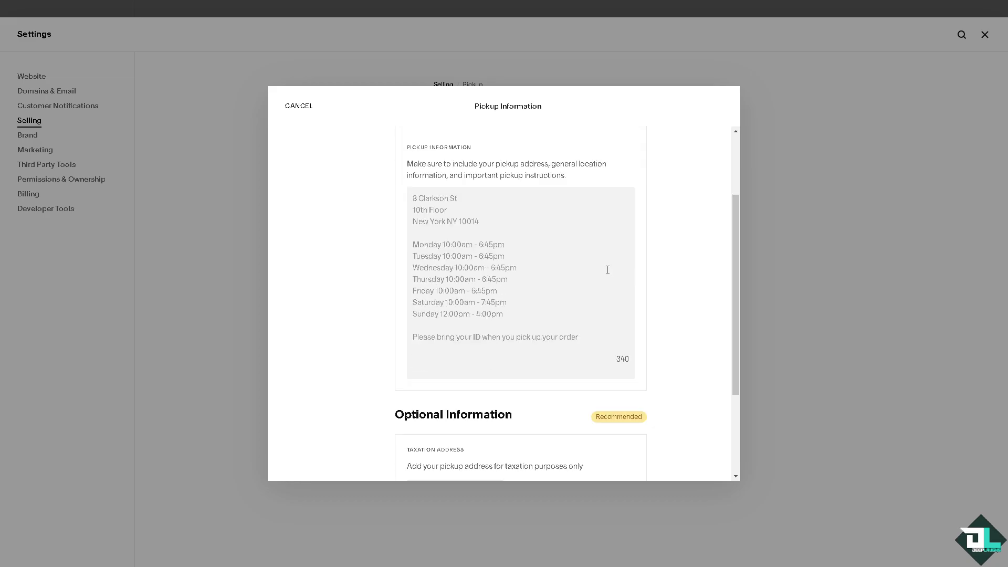
scroll(607, 270, "down", 3)
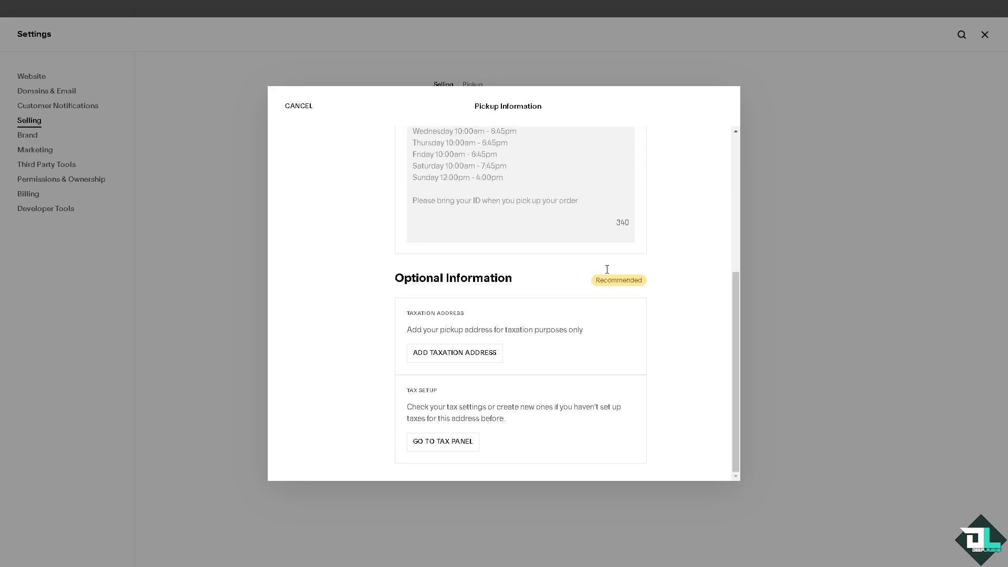
left_click(450, 357)
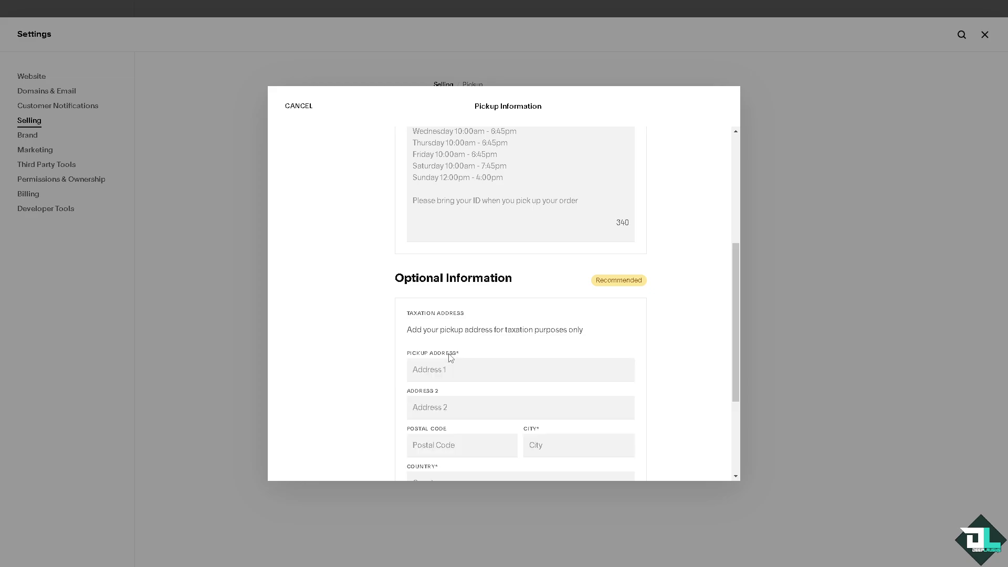
scroll(356, 336, "down", 3)
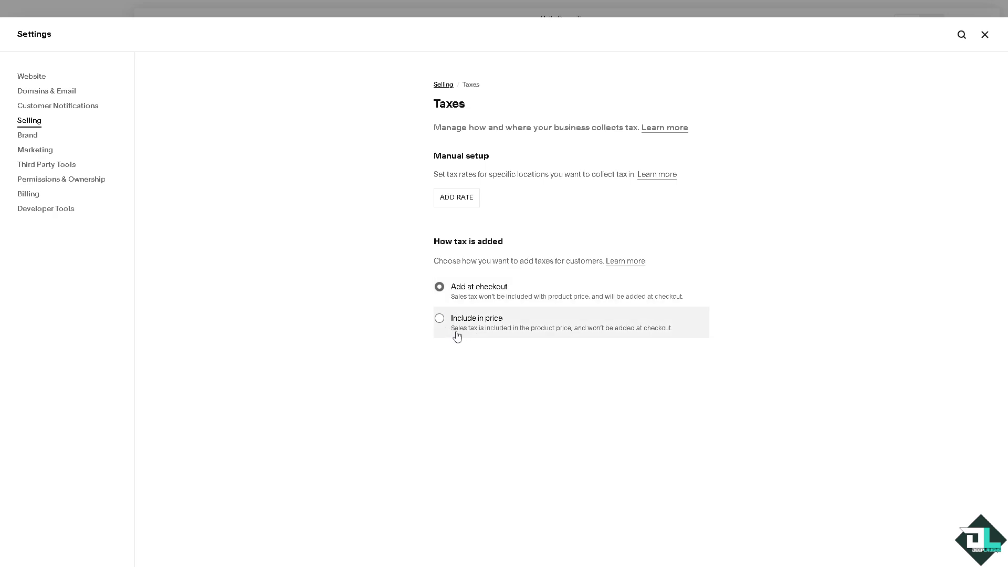
Set How tax is added to 'Include in price' on the Taxes page.
left_click(442, 321)
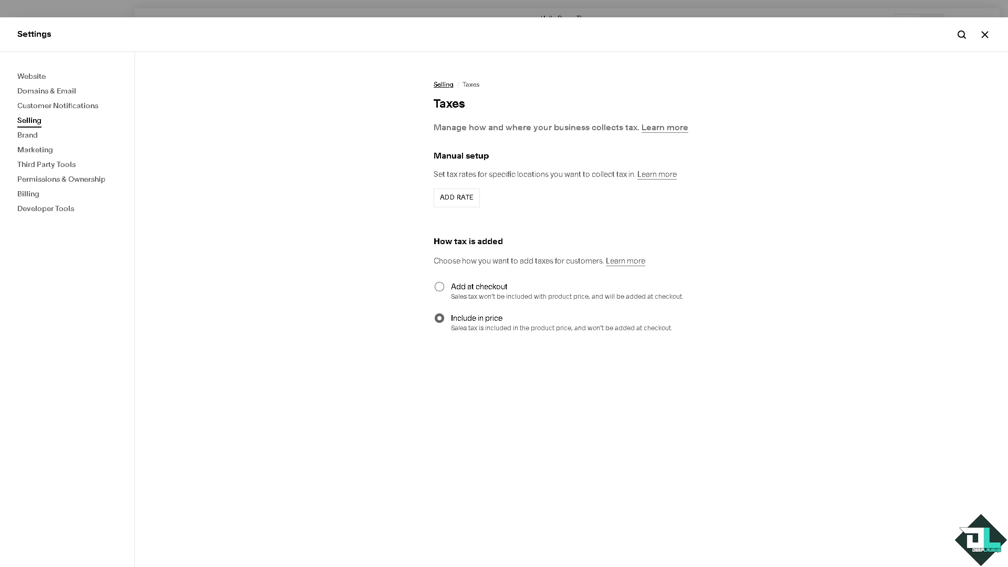
Leave Settings and return to the Selling > Shipping settings page.
left_click(984, 35)
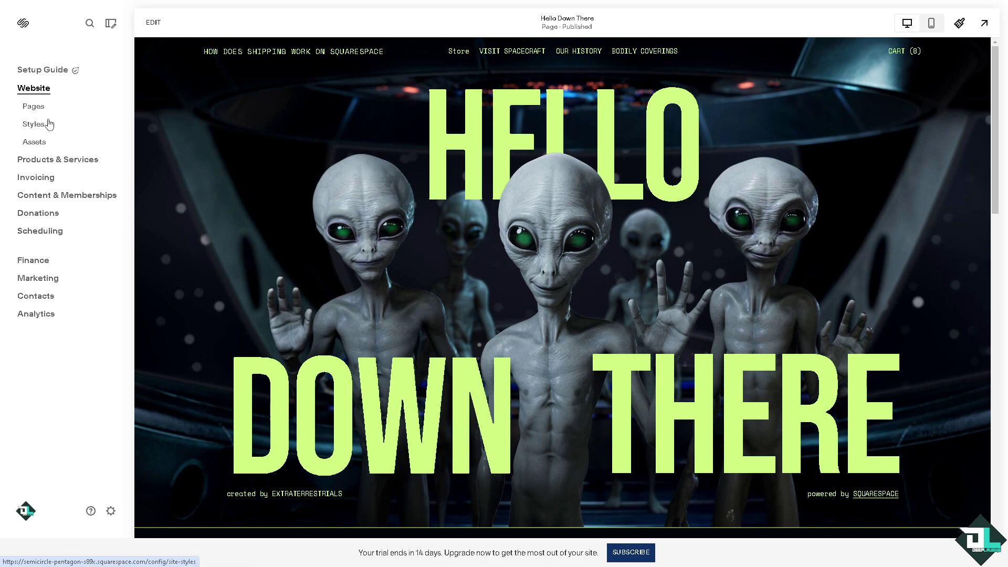
left_click(110, 511)
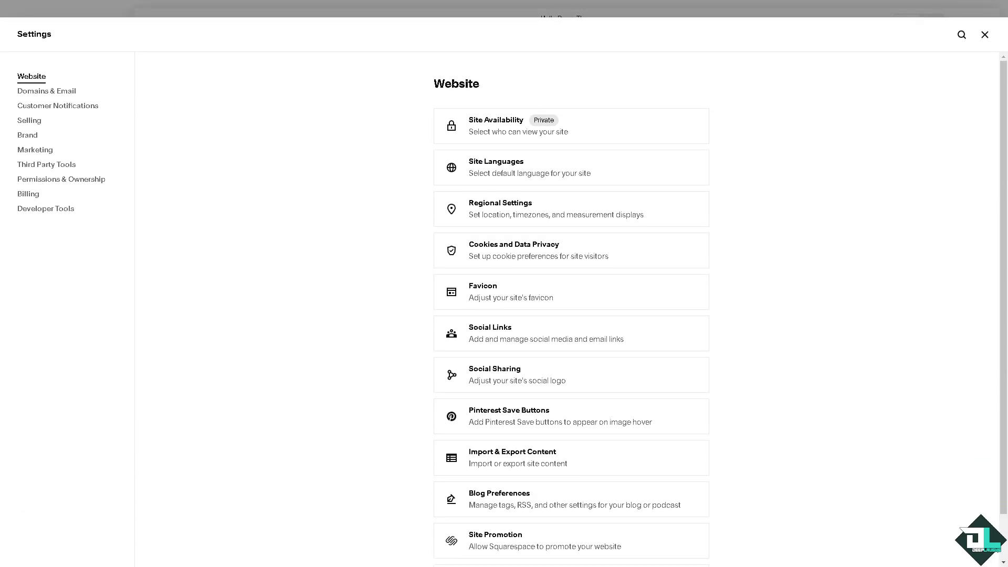
left_click(37, 125)
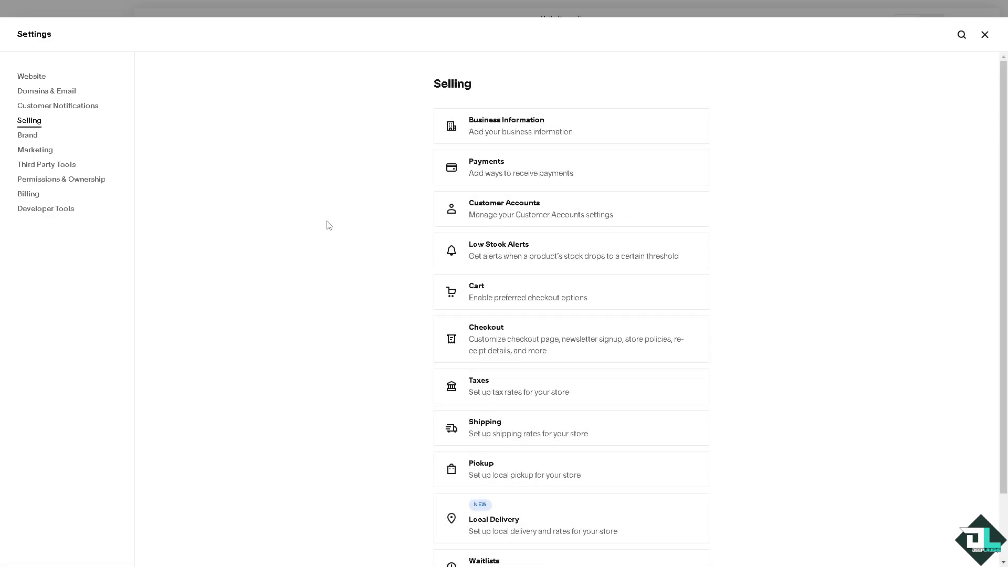
left_click(521, 428)
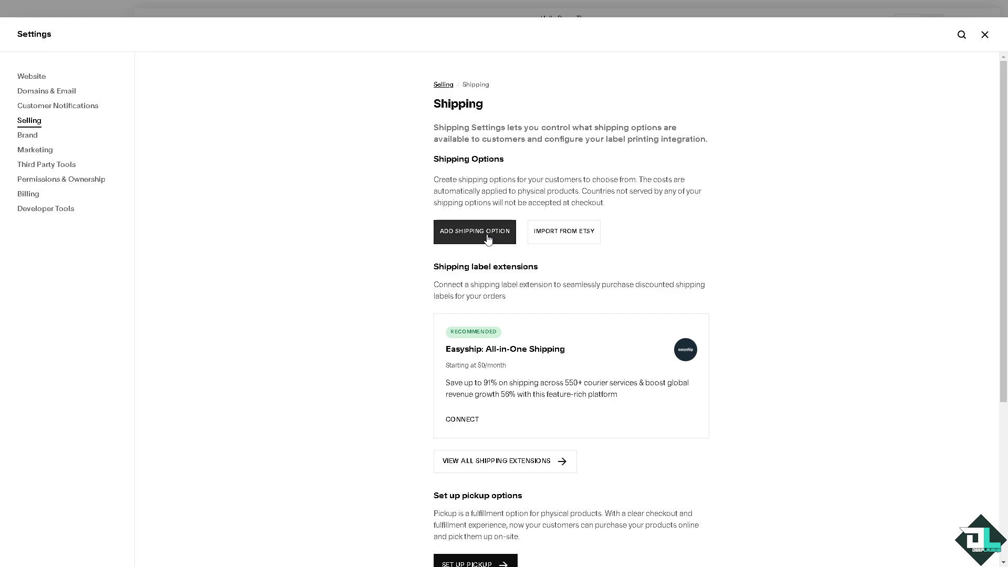
scroll(488, 236, "down", 5)
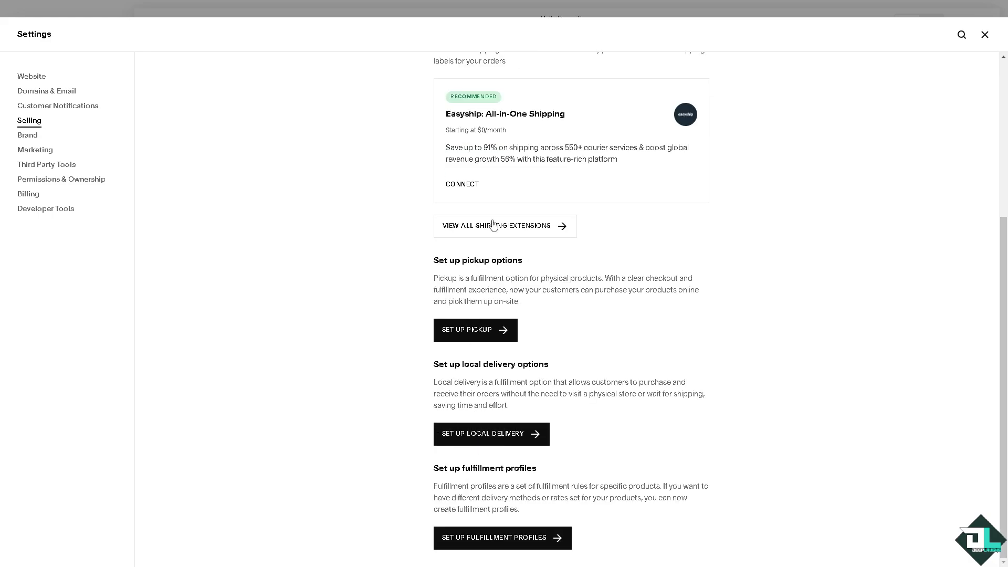
scroll(492, 225, "up", 2)
Preview the FedEx carrier-calculated shipping option and cancel without saving.
left_click(477, 103)
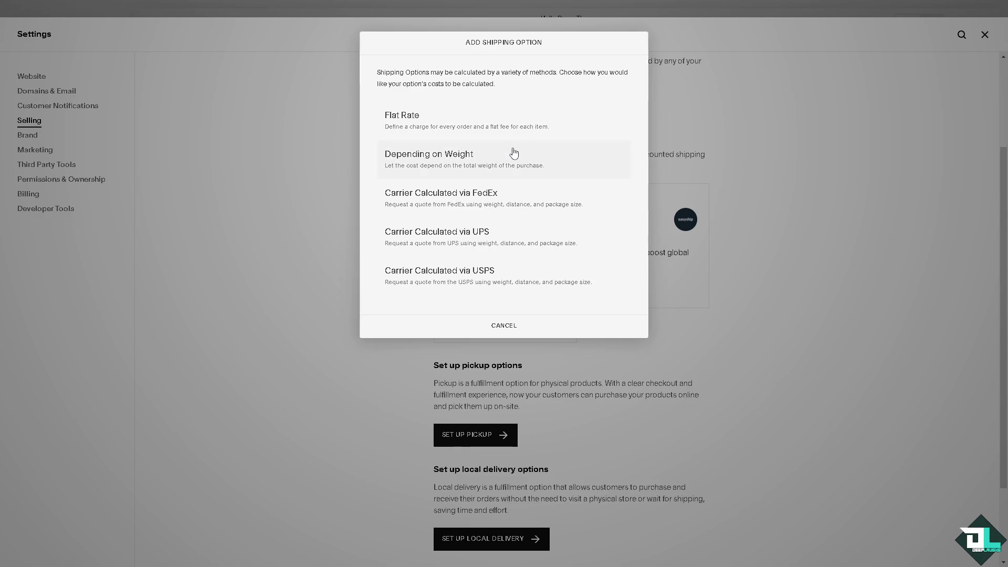
left_click(410, 204)
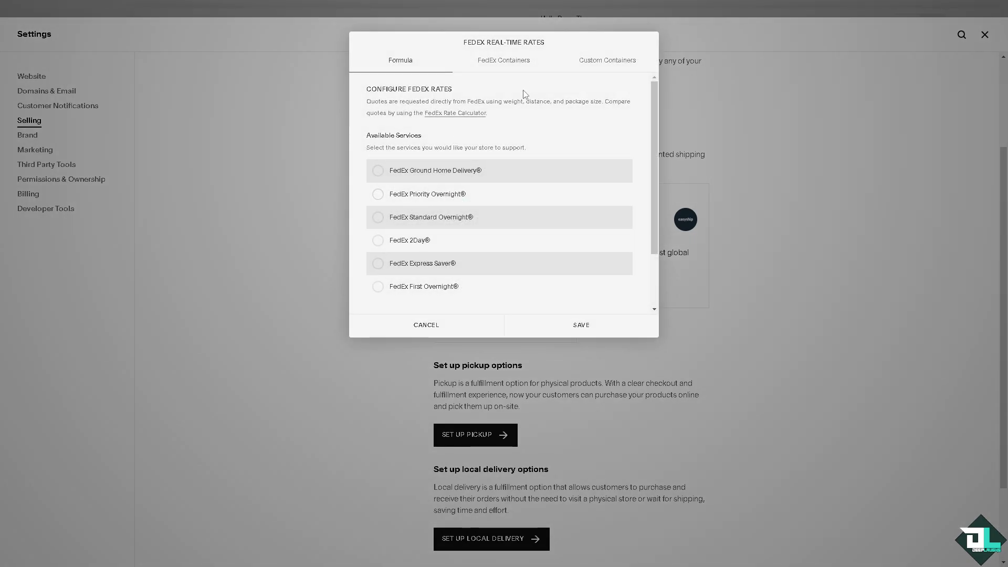
left_click(410, 327)
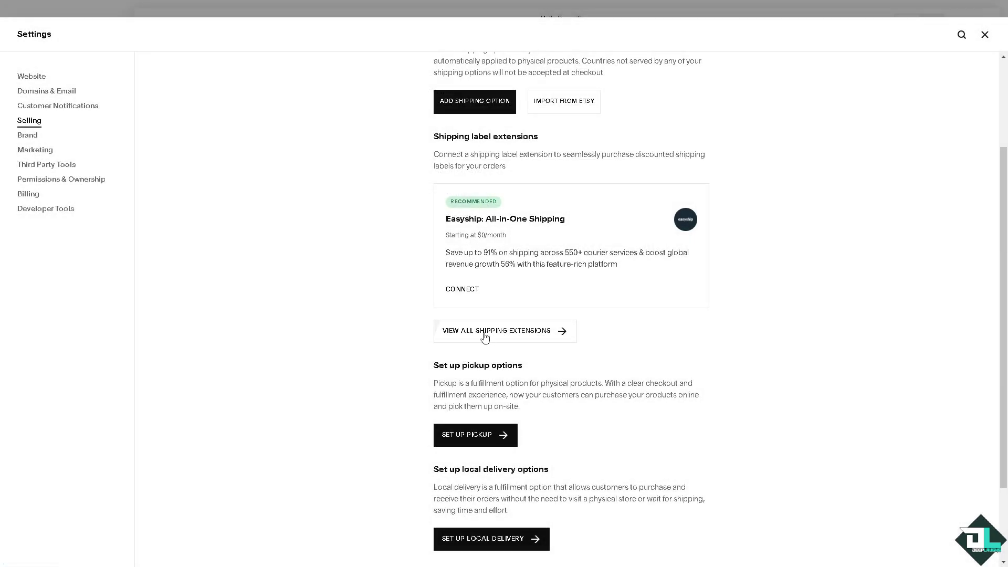
View the Easyship All-in-One Shipping details, then go back to Selling > Shipping settings.
left_click(462, 288)
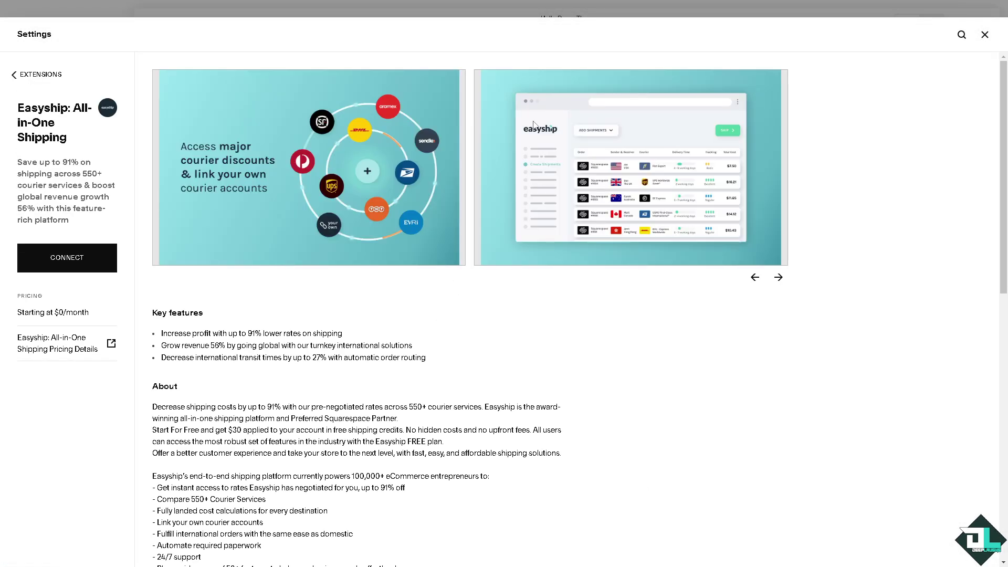
left_click(983, 34)
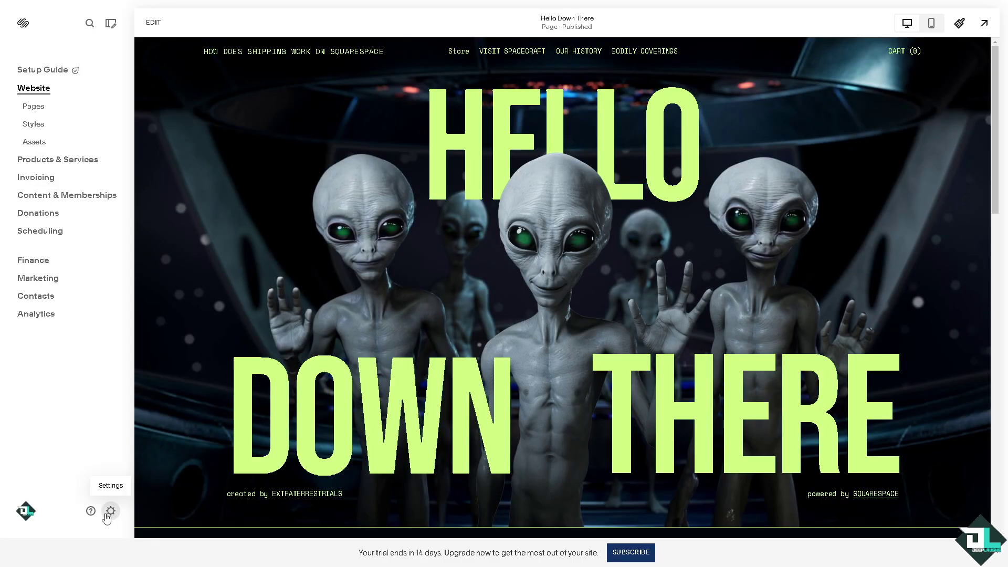
left_click(111, 510)
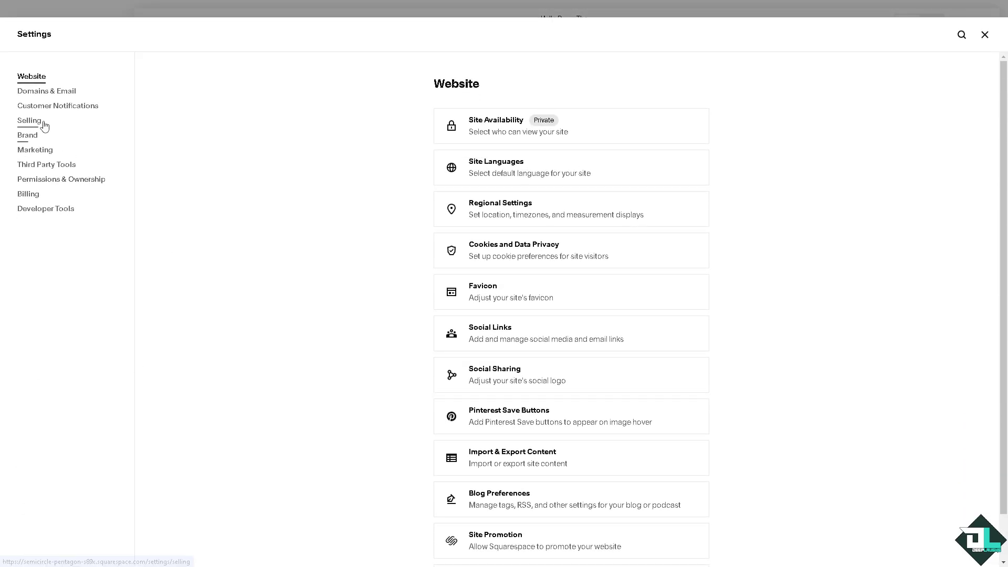
left_click(41, 122)
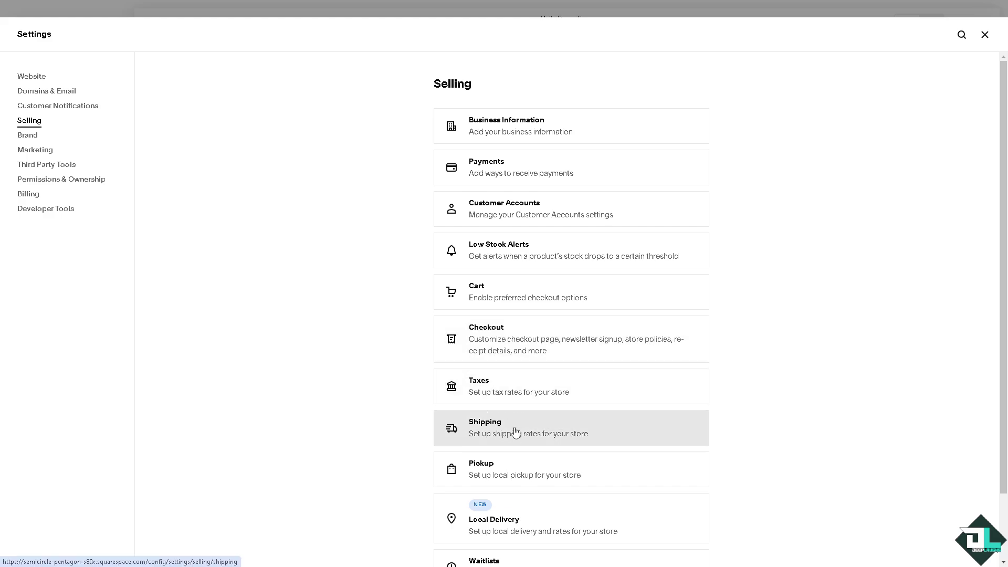
scroll(513, 429, "down", 2)
left_click(526, 348)
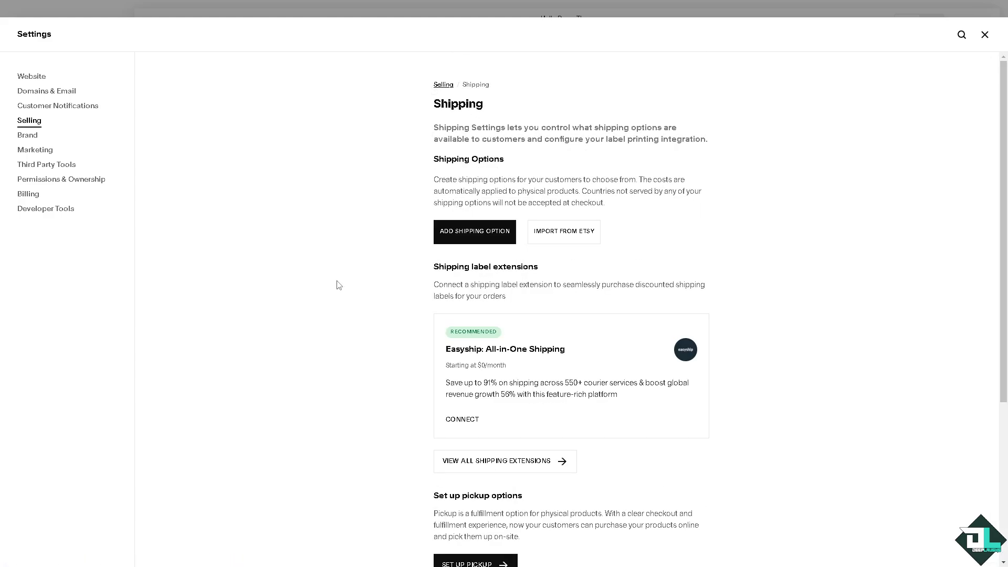
scroll(459, 273, "down", 5)
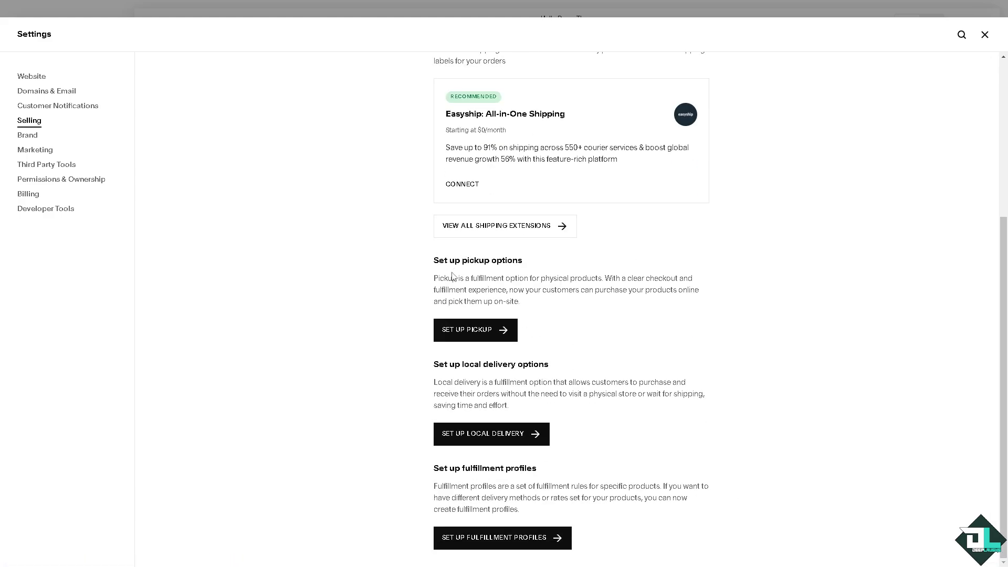
scroll(513, 274, "up", 2)
left_click(470, 104)
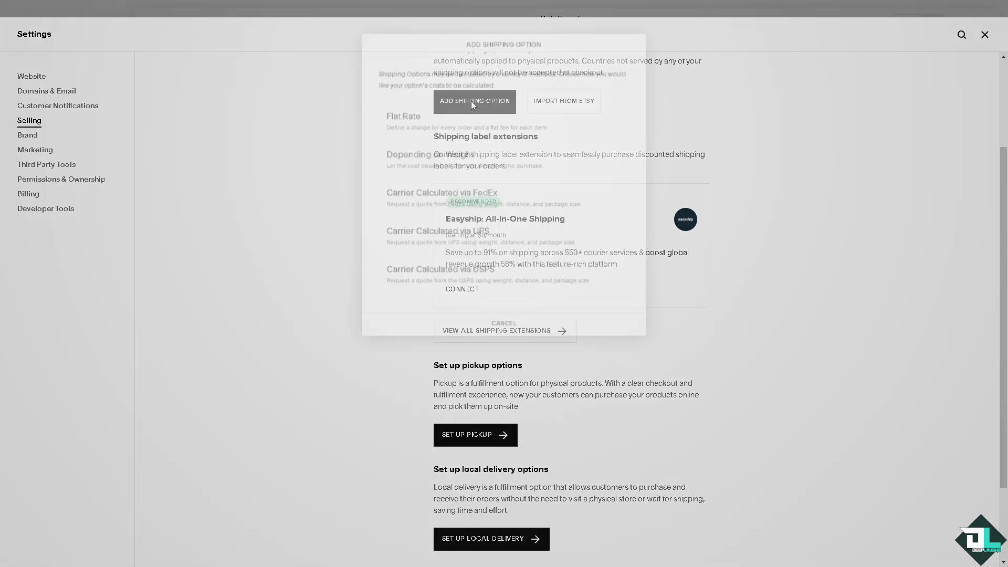
left_click(426, 118)
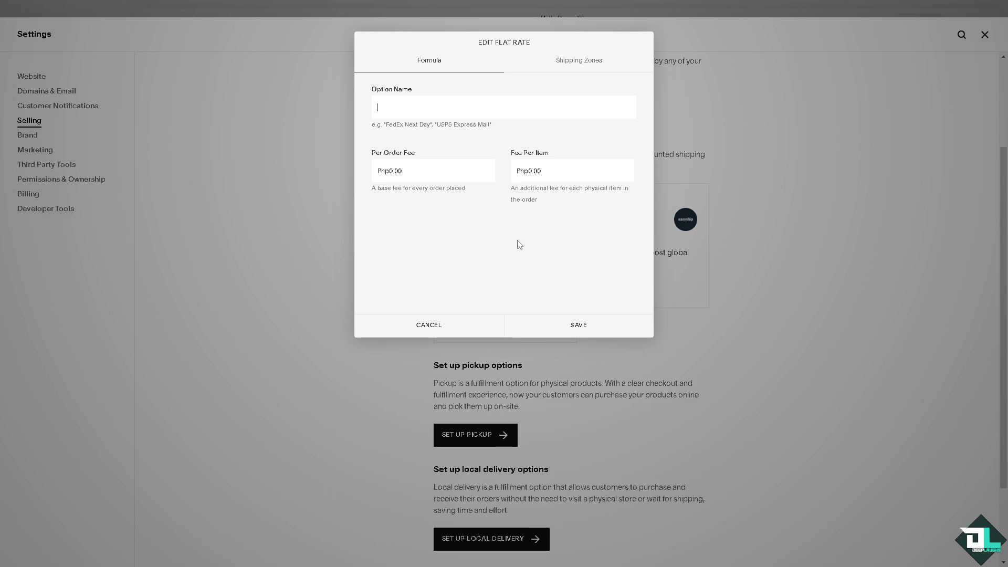
left_click(853, 265)
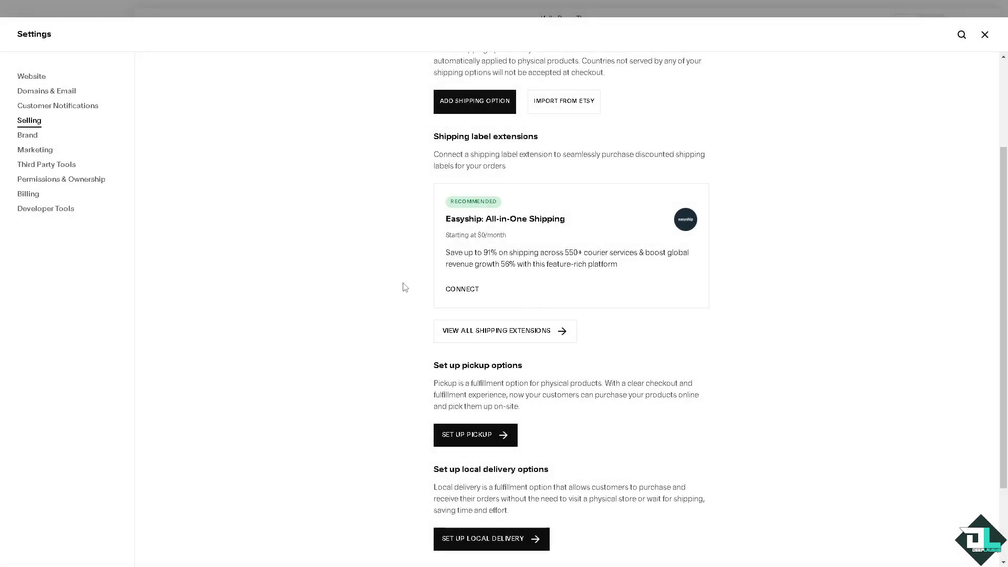
left_click(468, 113)
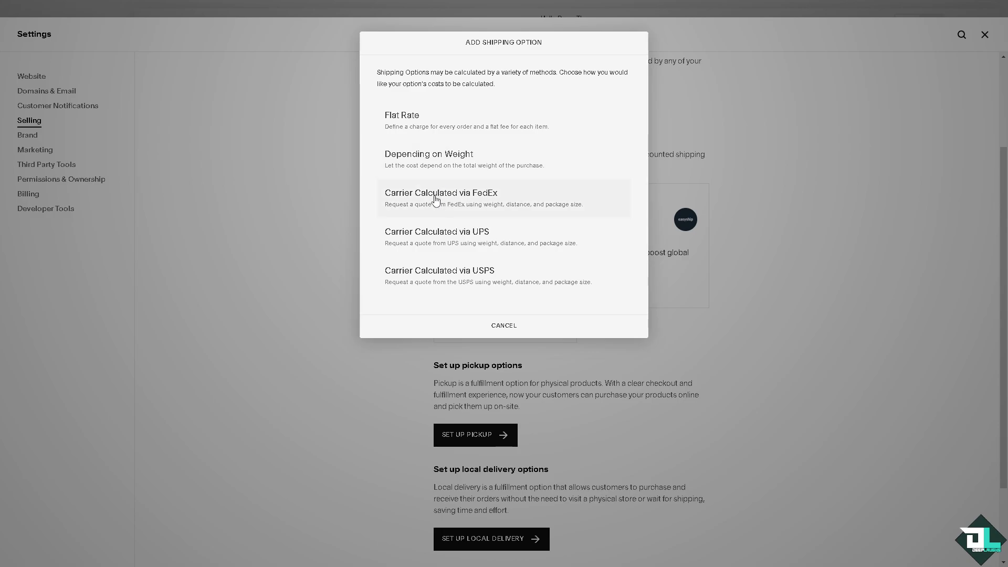
left_click(437, 243)
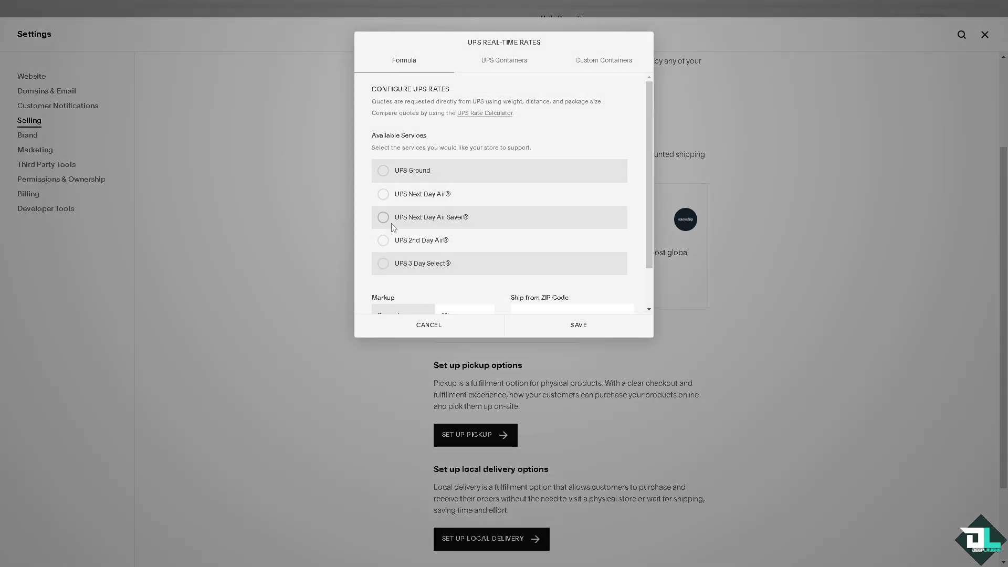
scroll(383, 262, "down", 2)
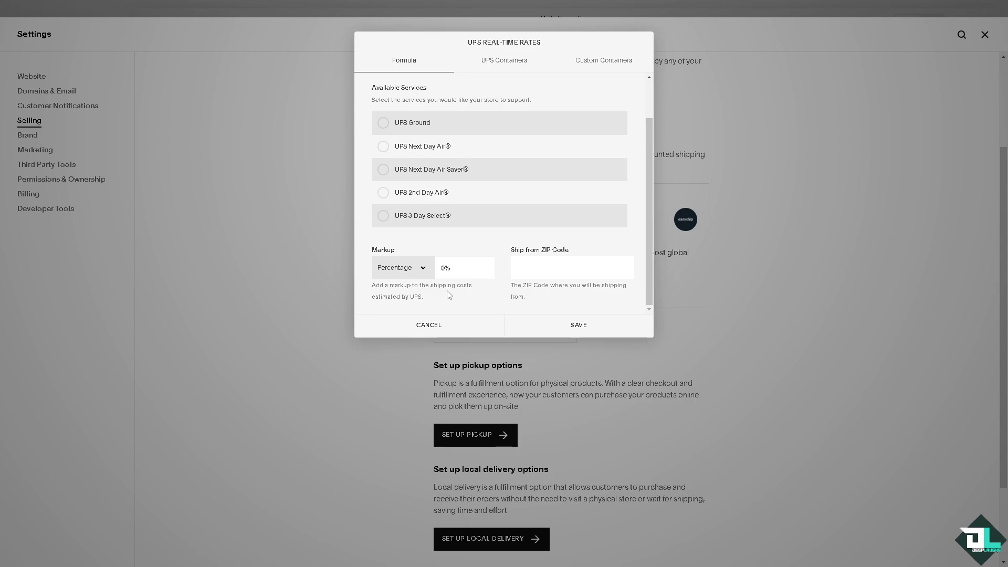
left_click(429, 326)
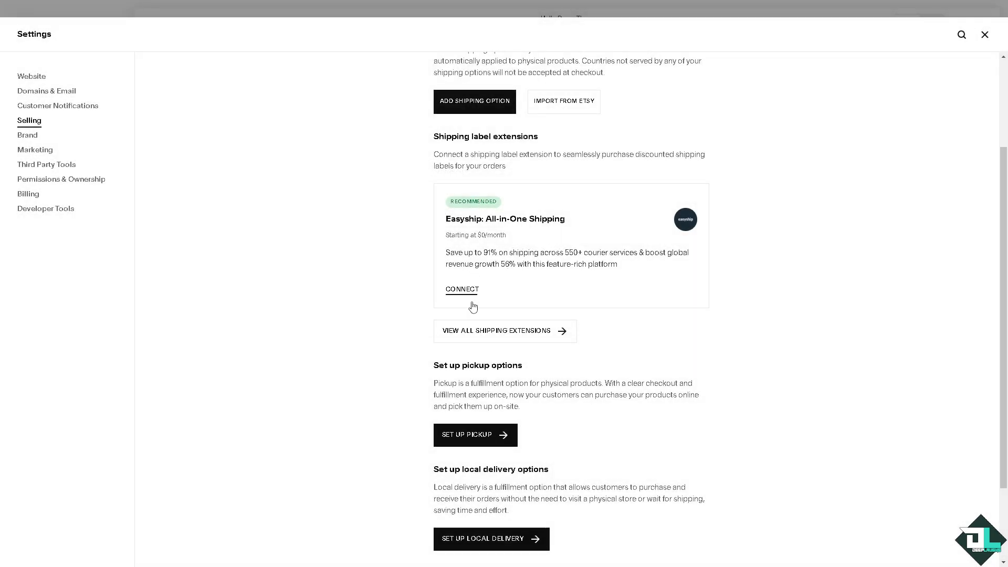
Browse the Shipping and Fulfillment catalog's eight extensions, including Sendcloud, ShipStation, Shippo and Easyship.
left_click(512, 337)
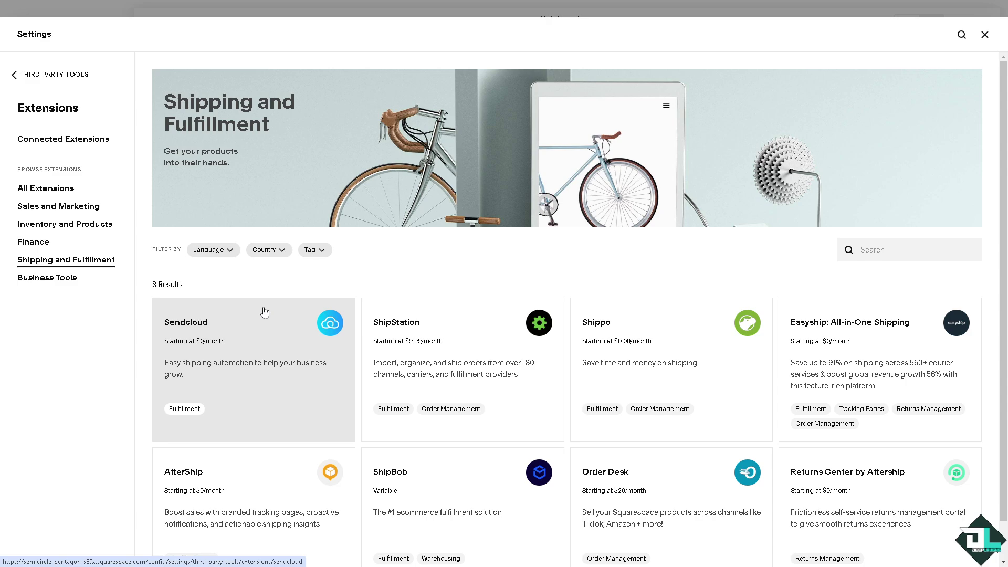
scroll(235, 336, "down", 1)
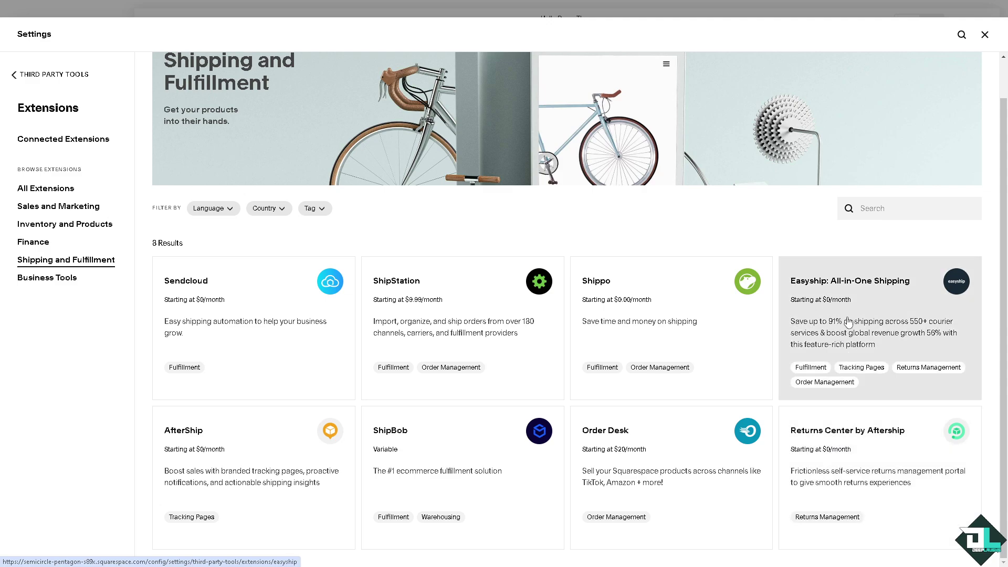
Review Easyship All-in-One Shipping's features, supported carriers, countries and related extensions.
left_click(842, 297)
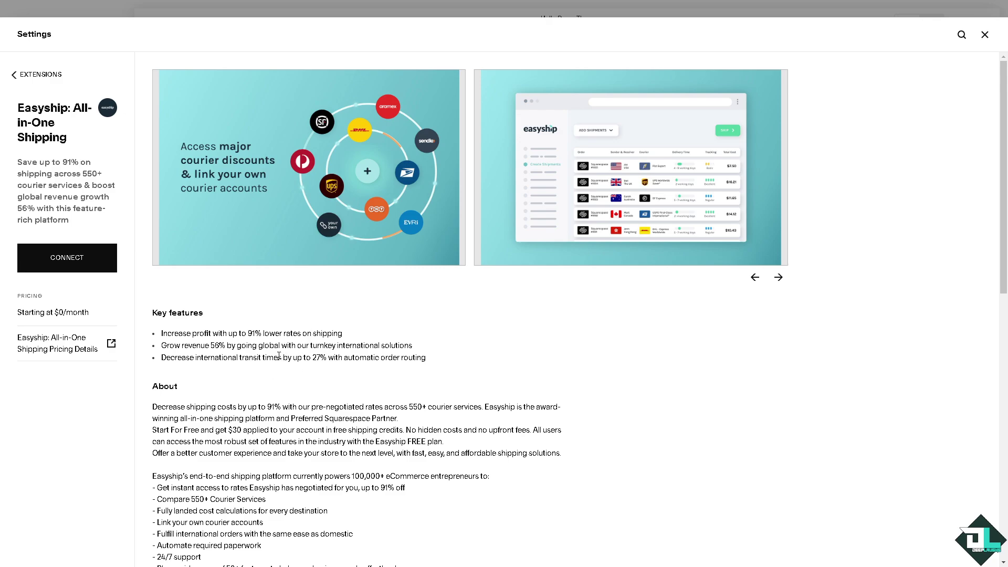
scroll(278, 356, "down", 4)
scroll(278, 357, "down", 3)
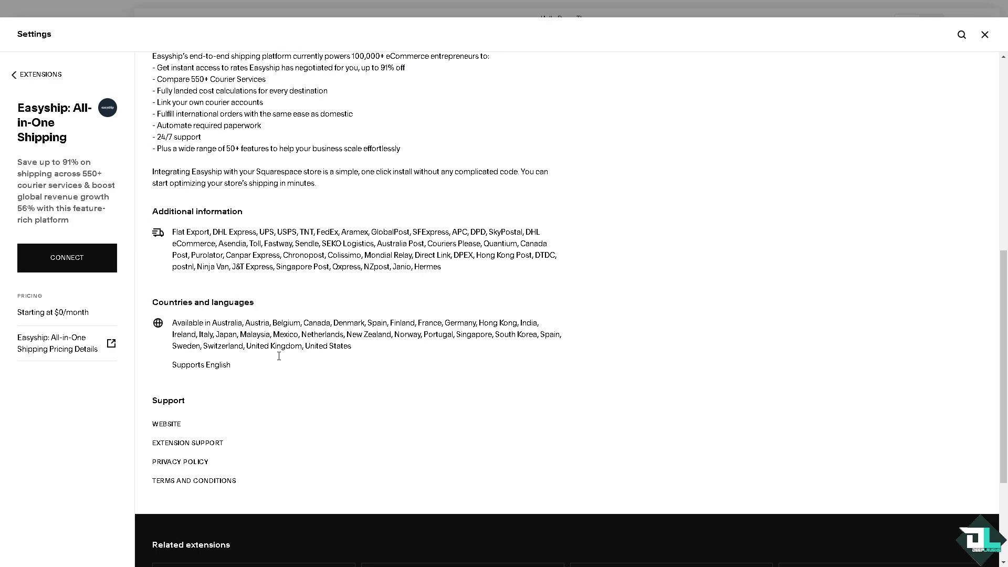
scroll(278, 356, "down", 4)
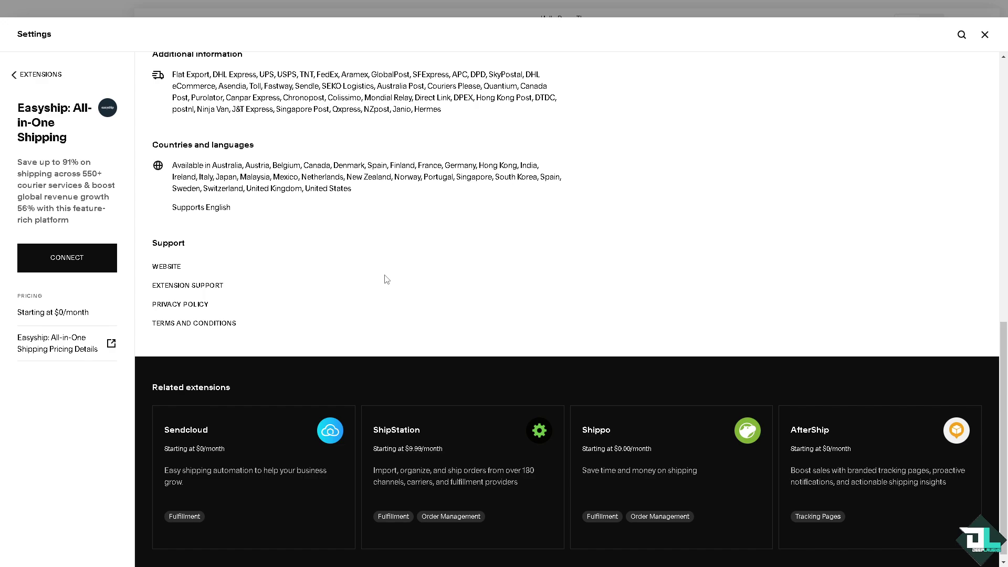
scroll(386, 277, "up", 10)
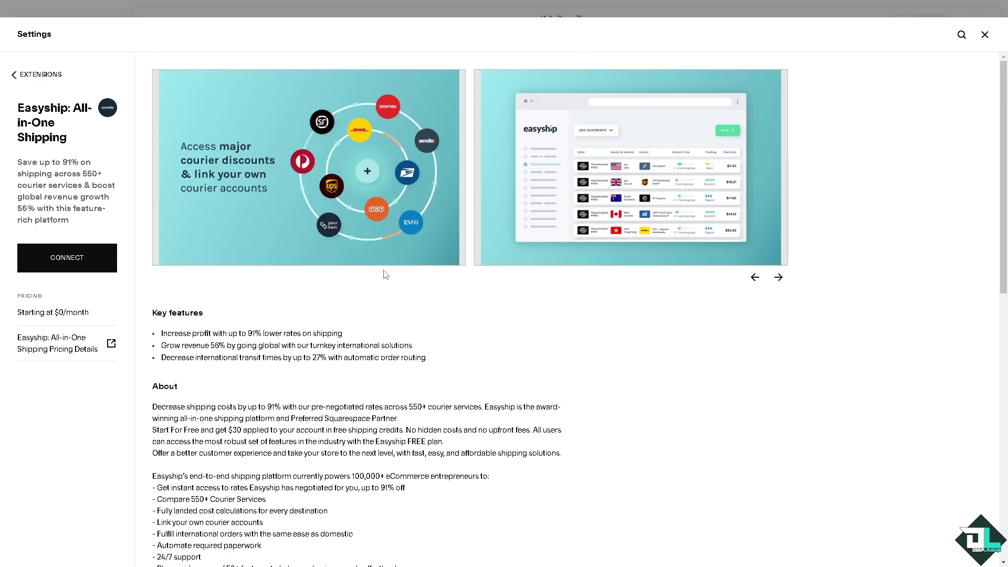